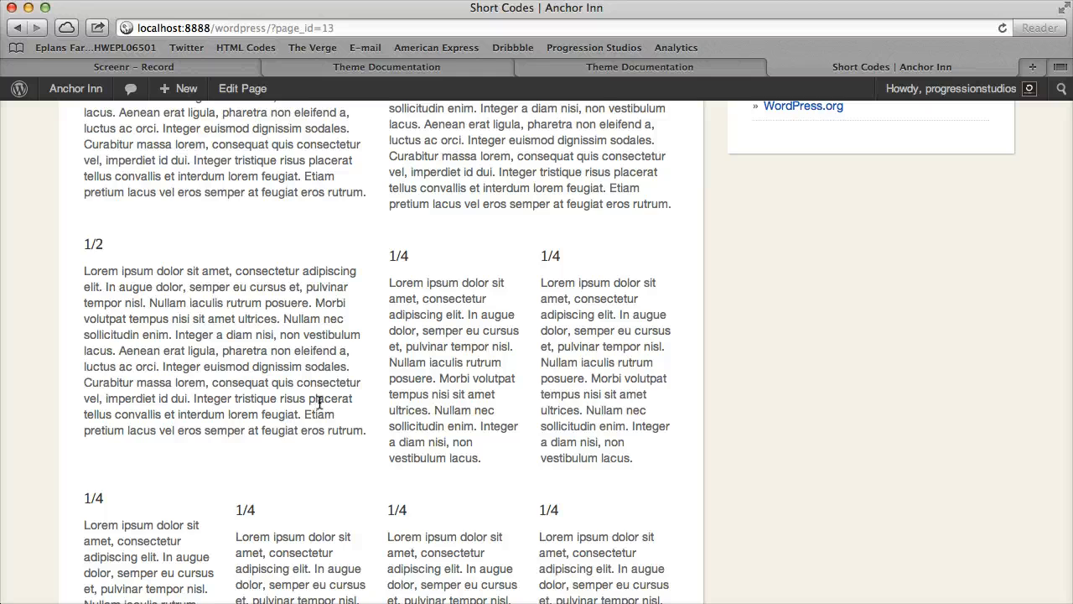
- Leave the Short Codes page for the site's home page and open the WordPress dashboard
scroll(320, 403, "up", 2)
scroll(240, 443, "up", 4)
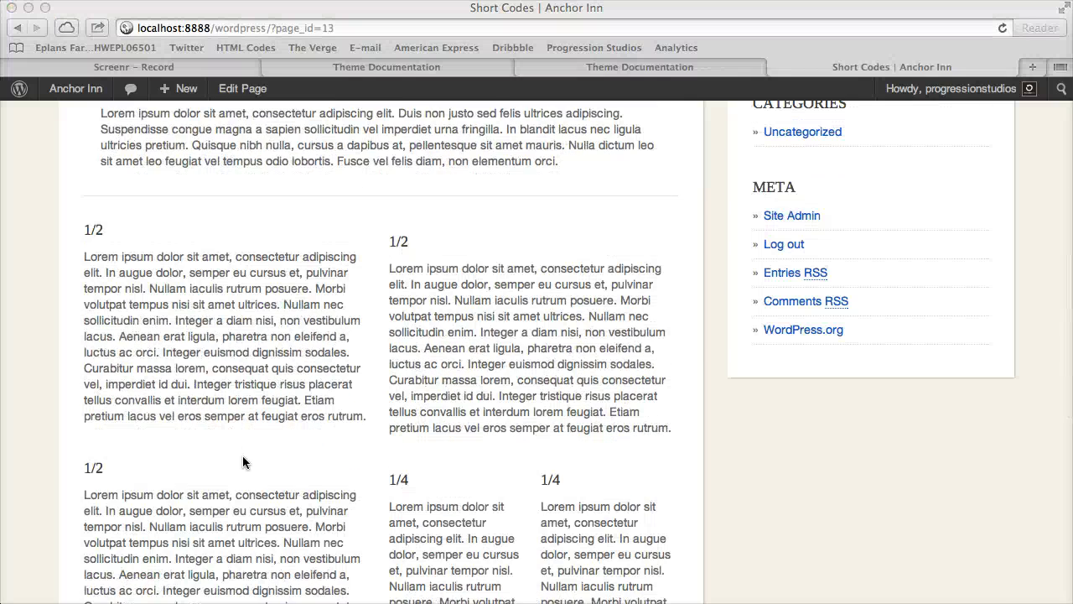
scroll(243, 455, "up", 10)
left_click(269, 386)
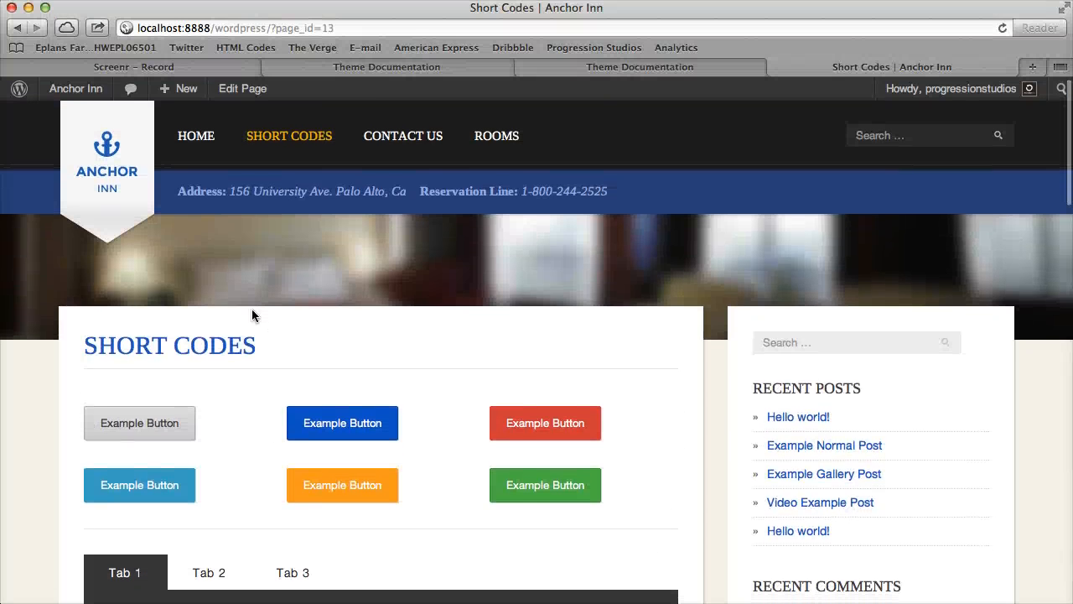
left_click(151, 194)
left_click(101, 95)
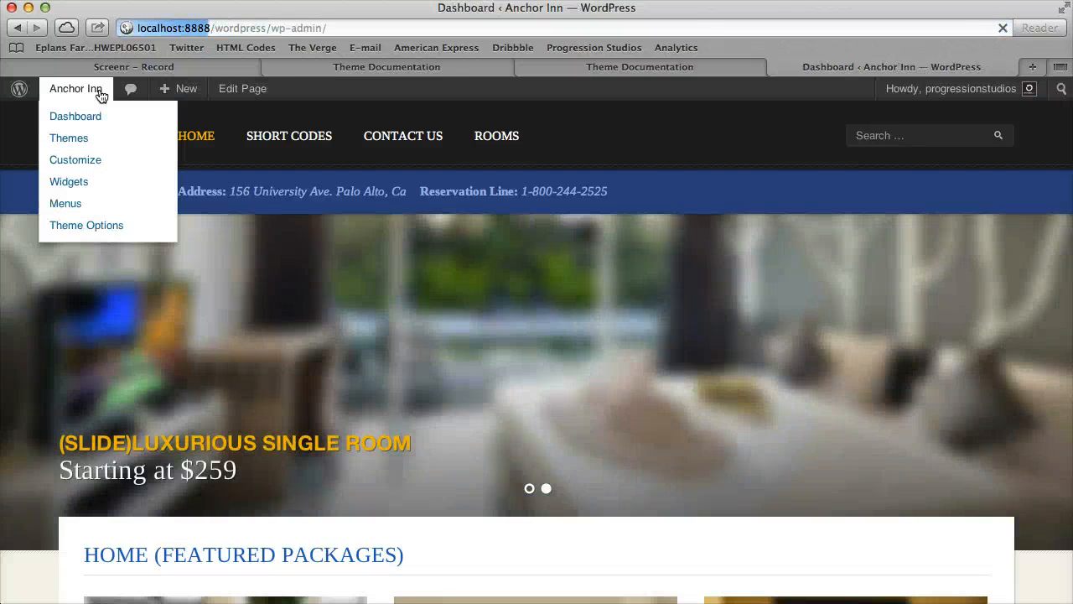
- Create a new page titled "Shortcode Example" and publish it with empty content
mouse_move(84, 243)
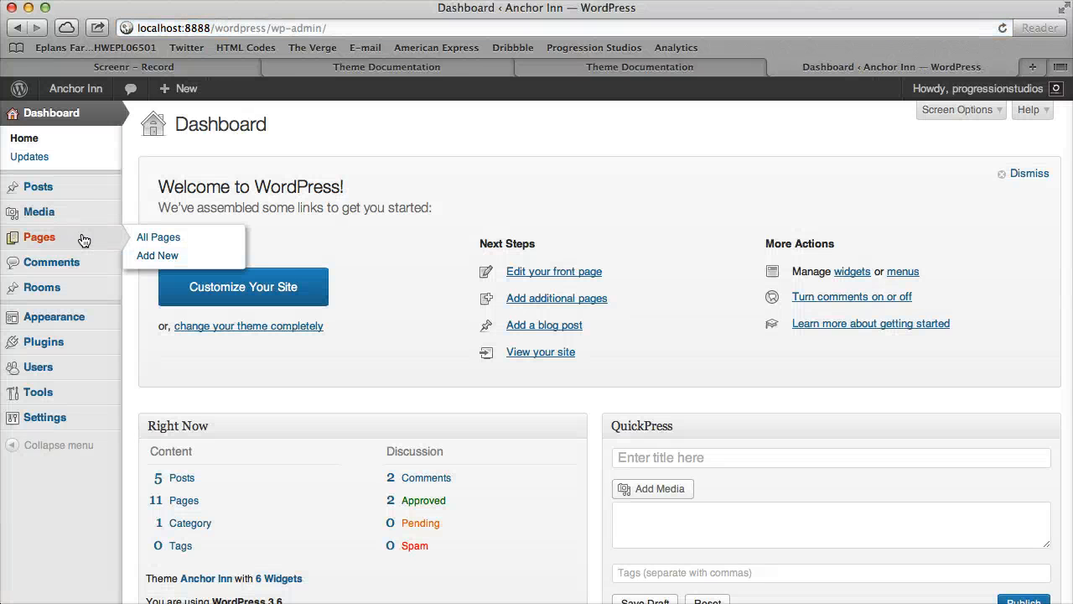
left_click(158, 255)
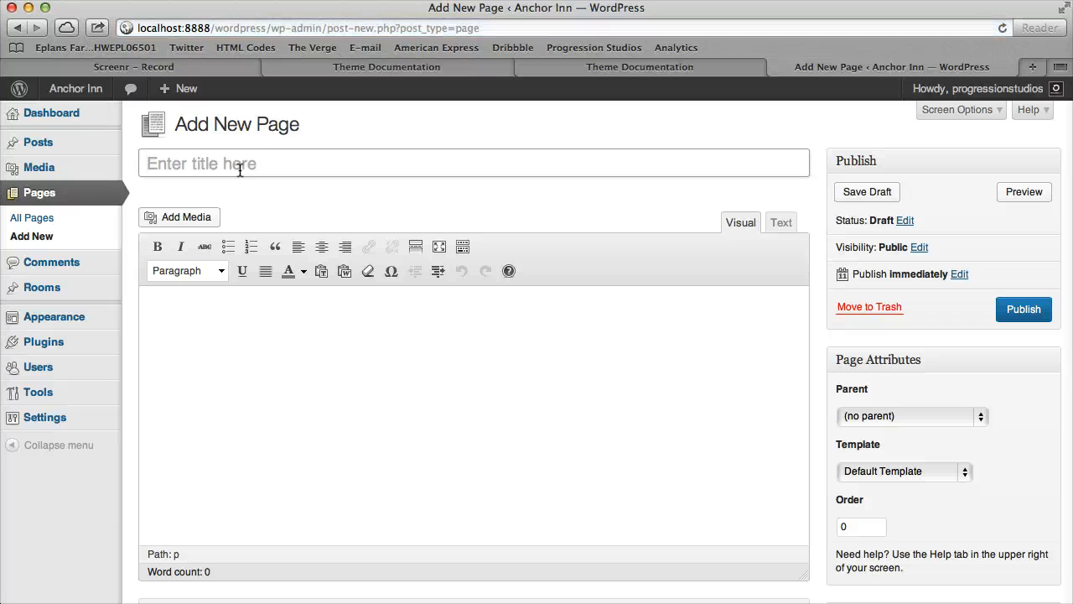
type("Shortcode Exam")
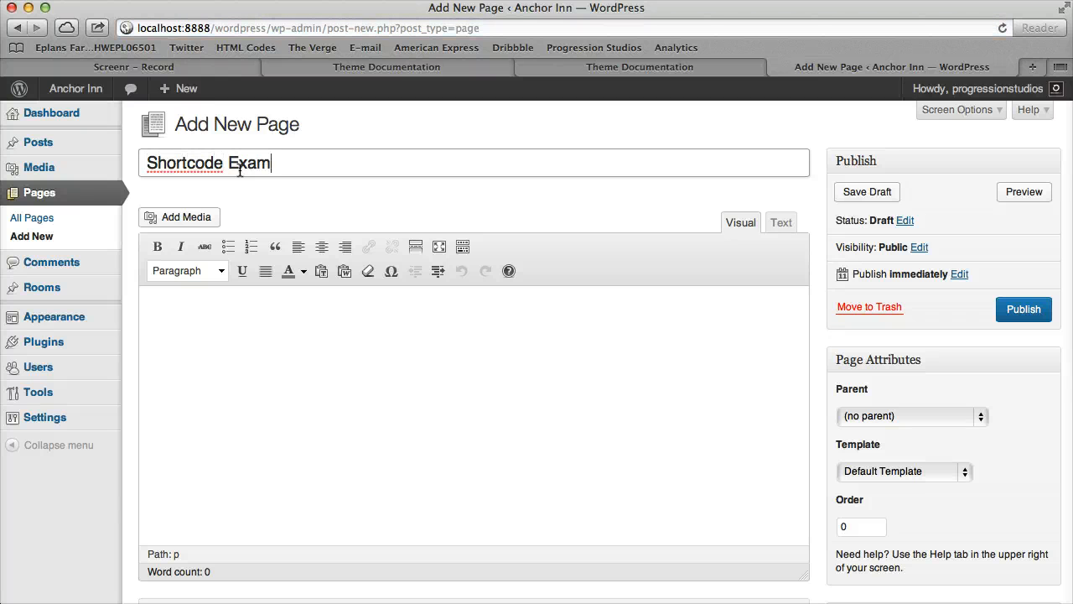
type("ple")
left_click(689, 373)
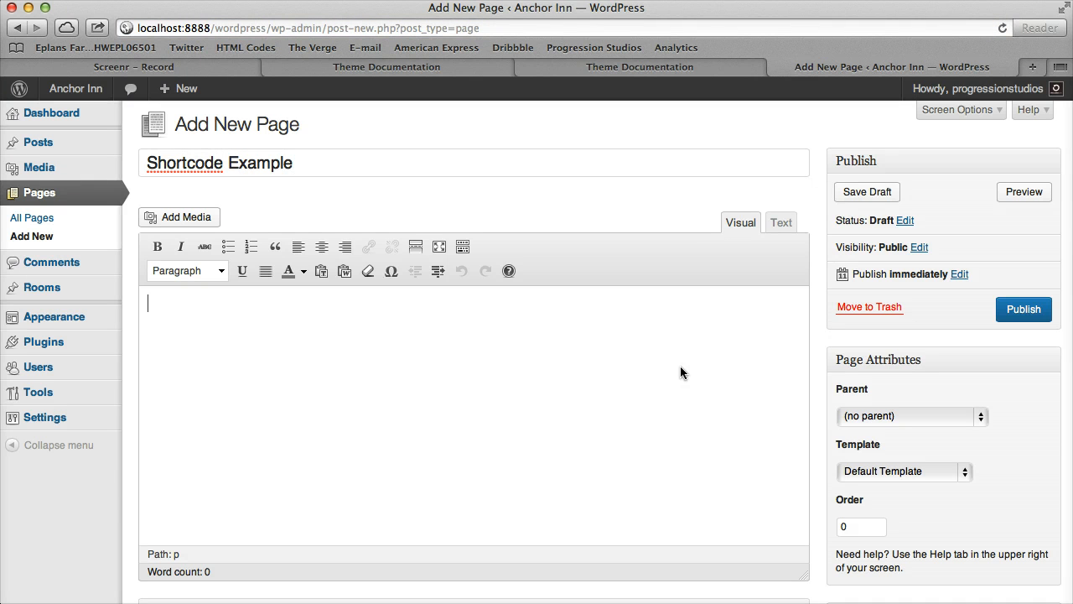
left_click(1024, 310)
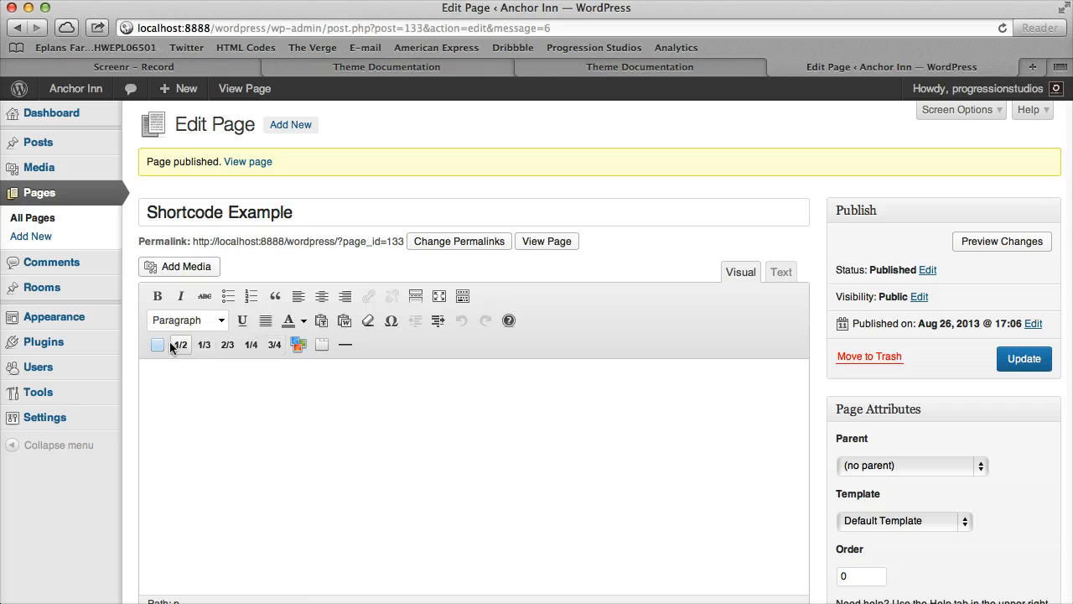
- Open the live Shortcode Example page in a separate browser tab and return to the page editor
right_click(567, 243)
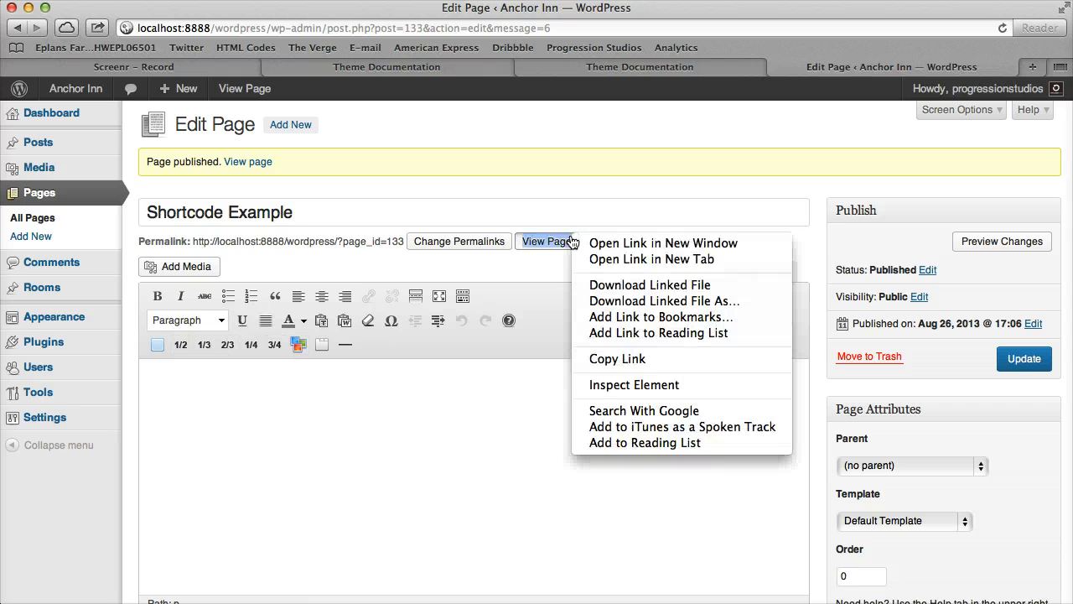
left_click(647, 266)
mouse_move(914, 91)
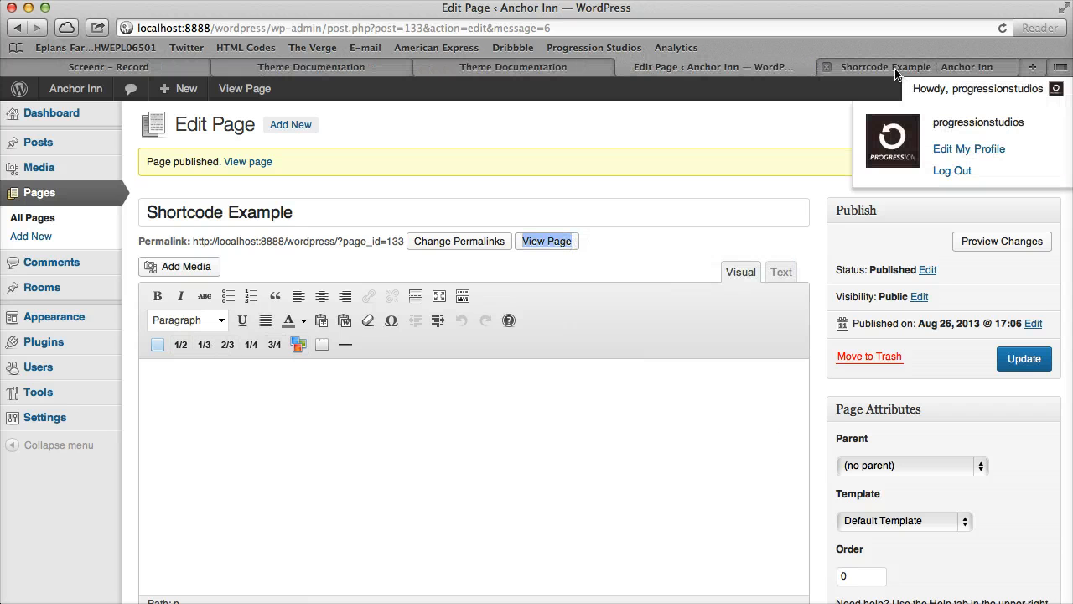
left_click(894, 67)
left_click(755, 67)
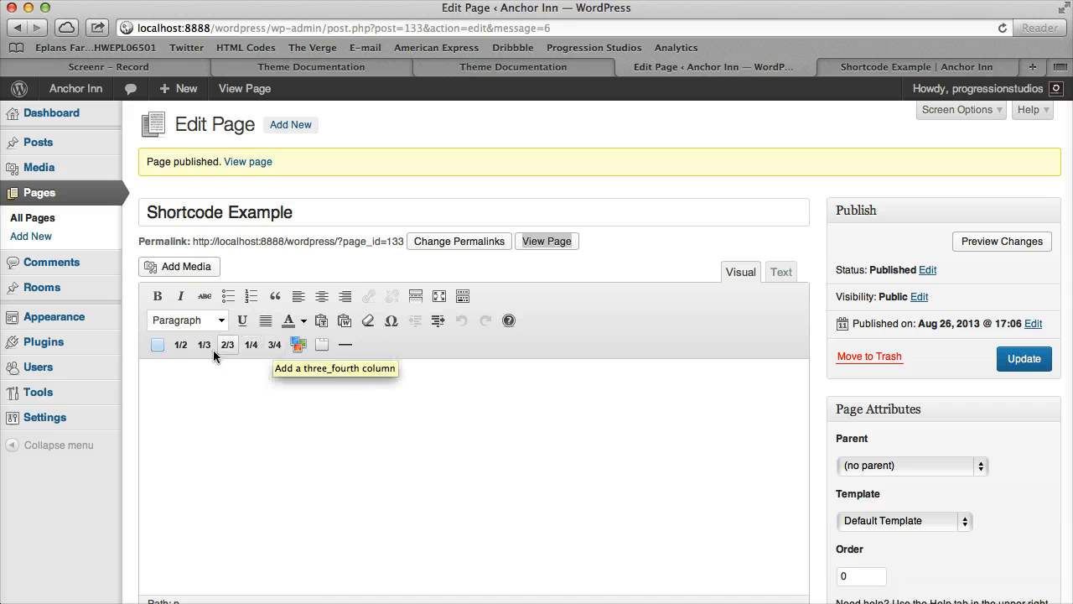
left_click(160, 344)
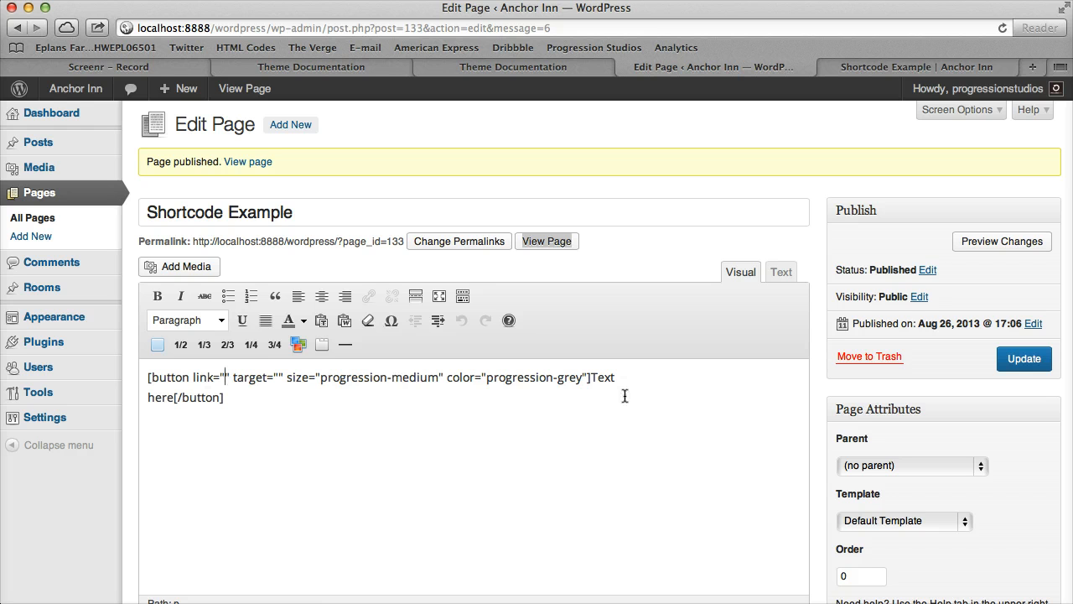
type("http://google.c")
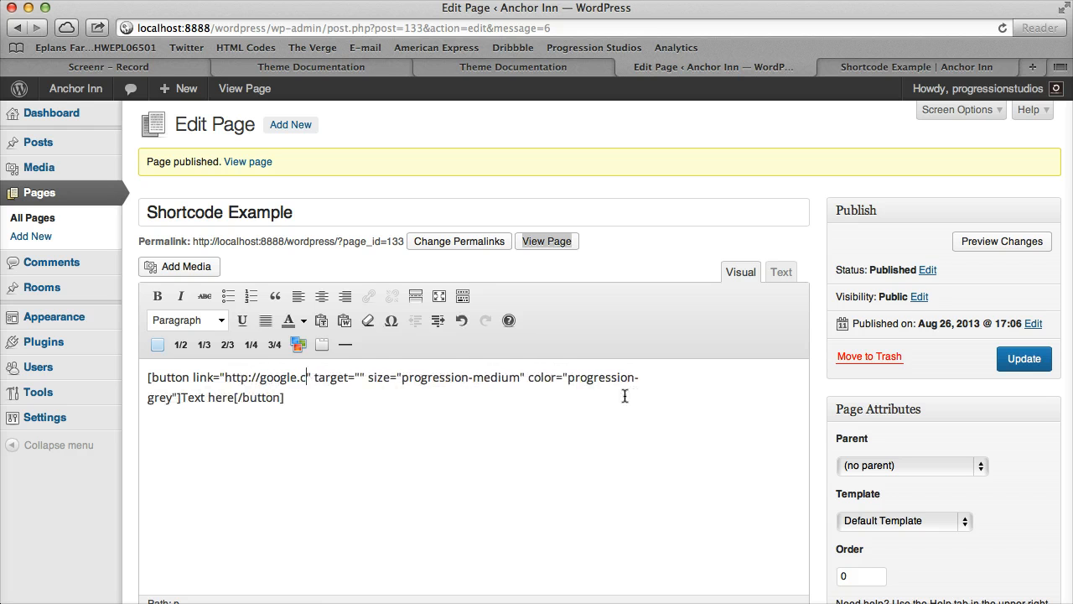
type("om")
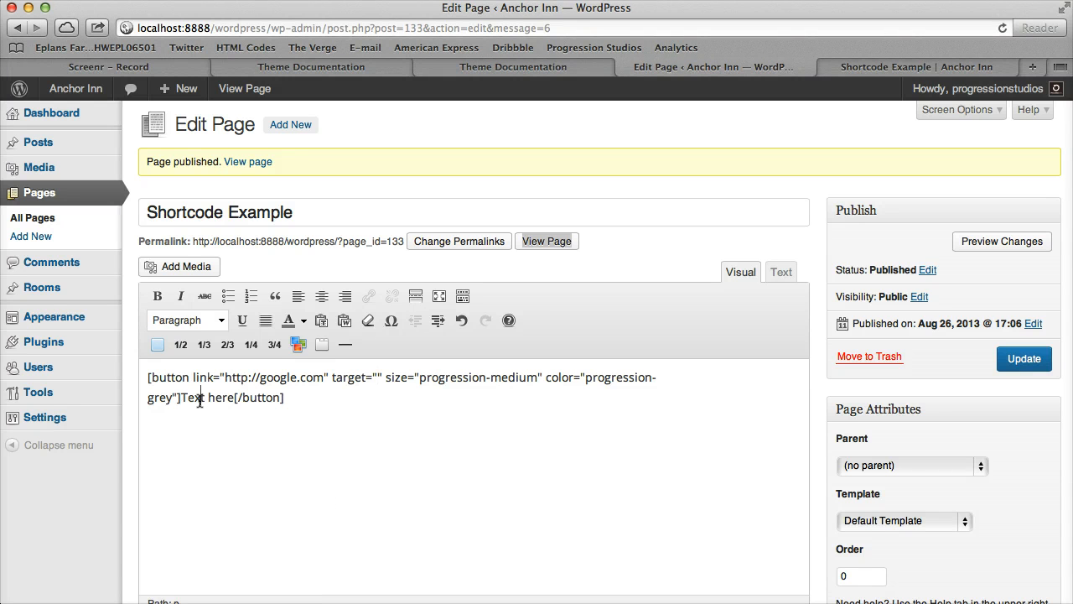
- Change the button shortcode's label to "Learn more" and update the page
left_click_drag(181, 399, 219, 399)
type("Learn more")
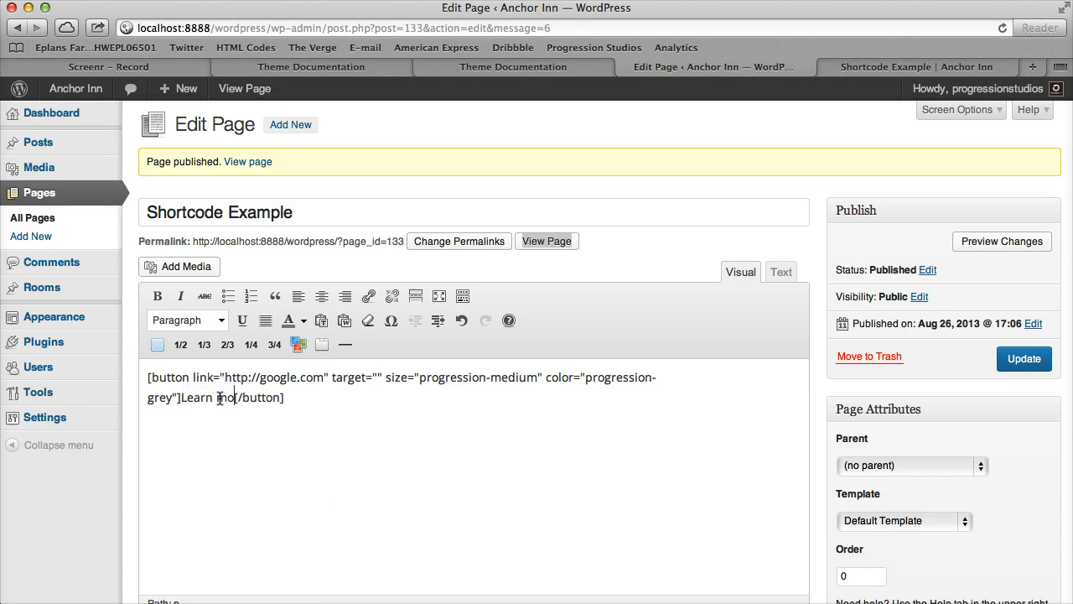
left_click(1011, 361)
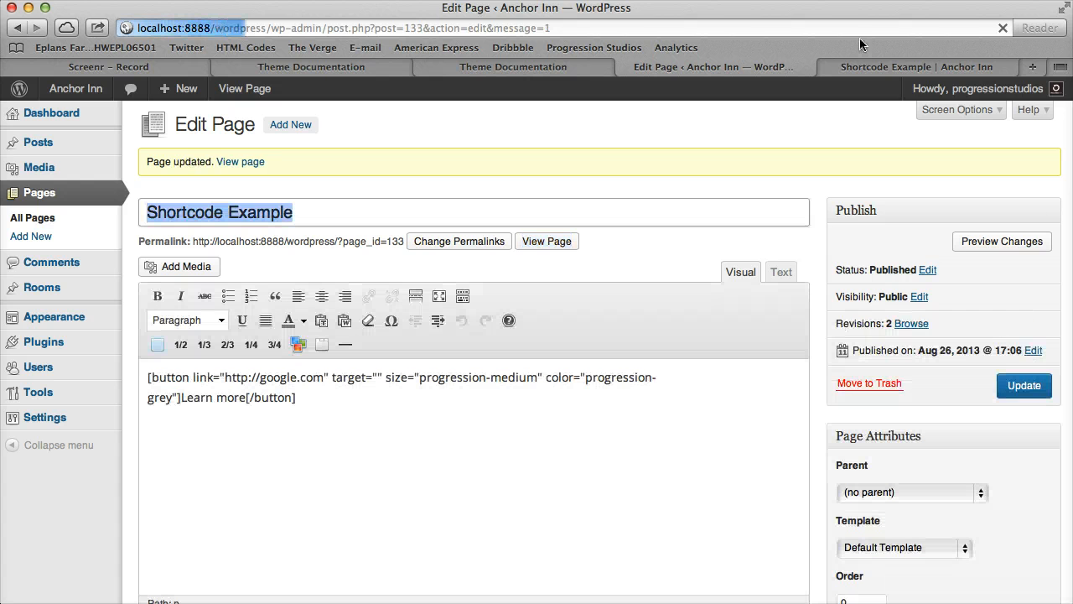
- Reload the live Shortcode Example page to check the button, and return to the editor
left_click(898, 66)
left_click(1002, 28)
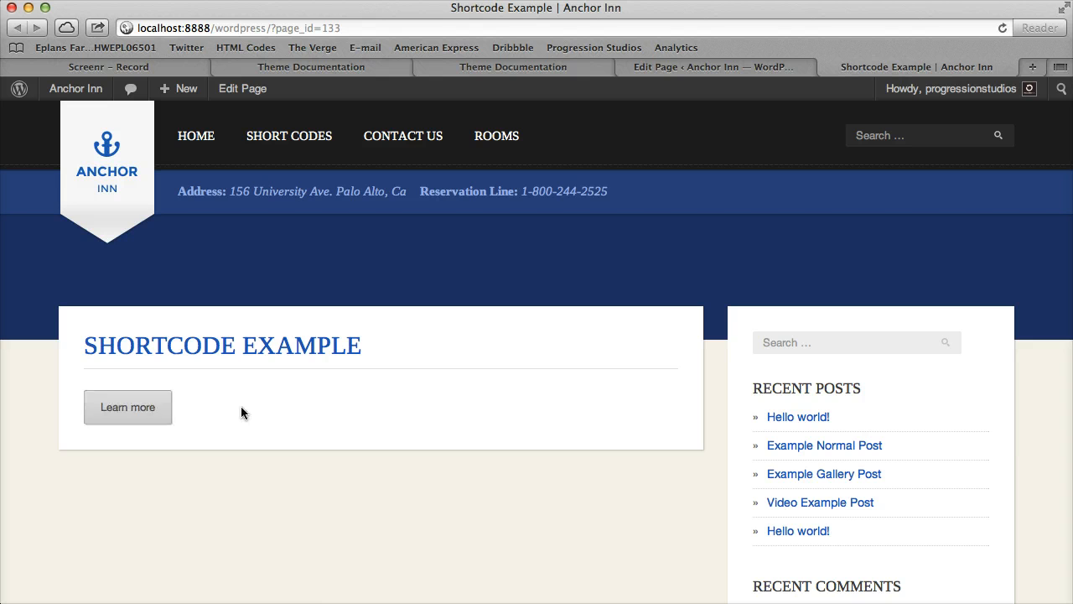
left_click(709, 66)
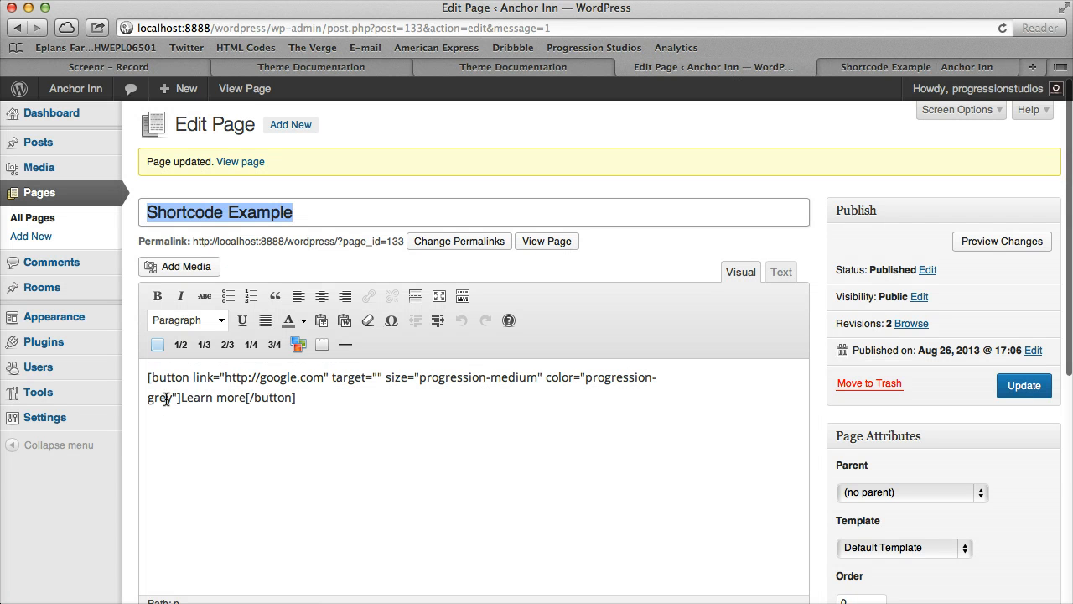
- Point out the button shortcode's color value and delete the whole shortcode from the page content
left_click_drag(591, 378, 659, 377)
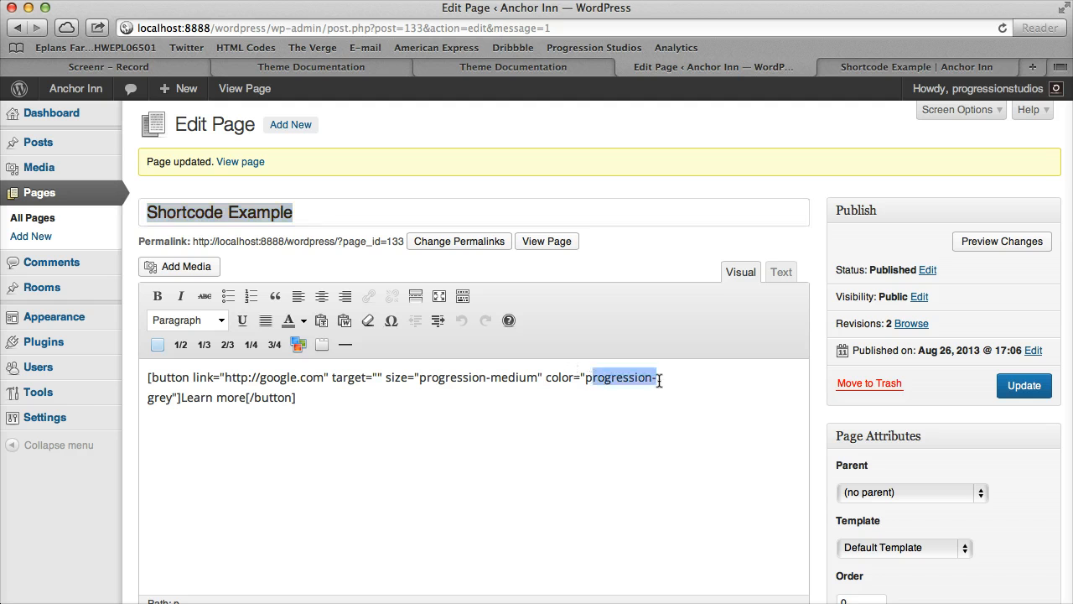
double_click(162, 395)
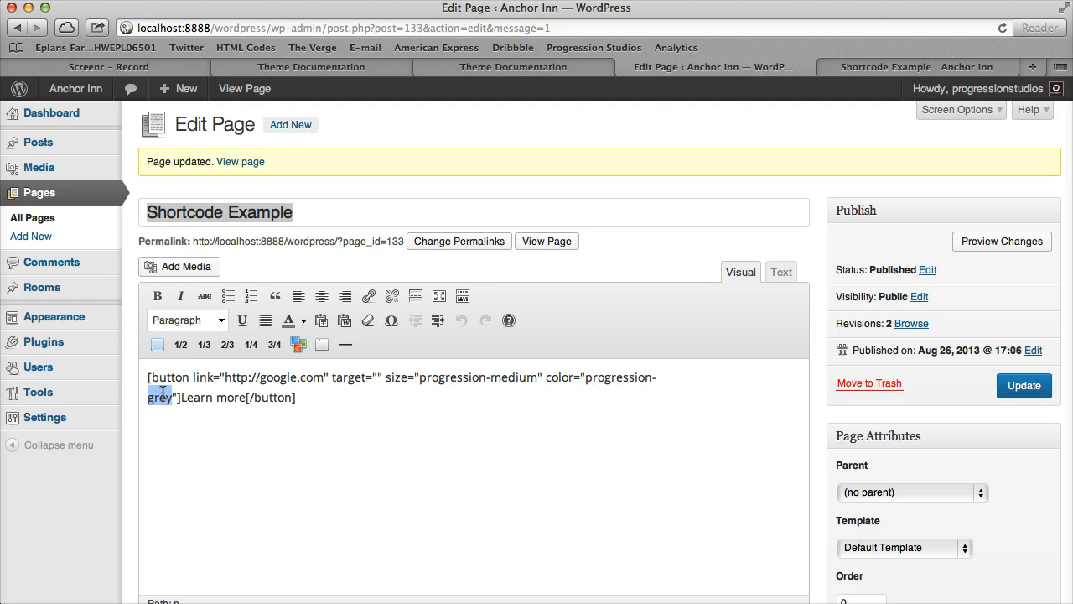
left_click(371, 402)
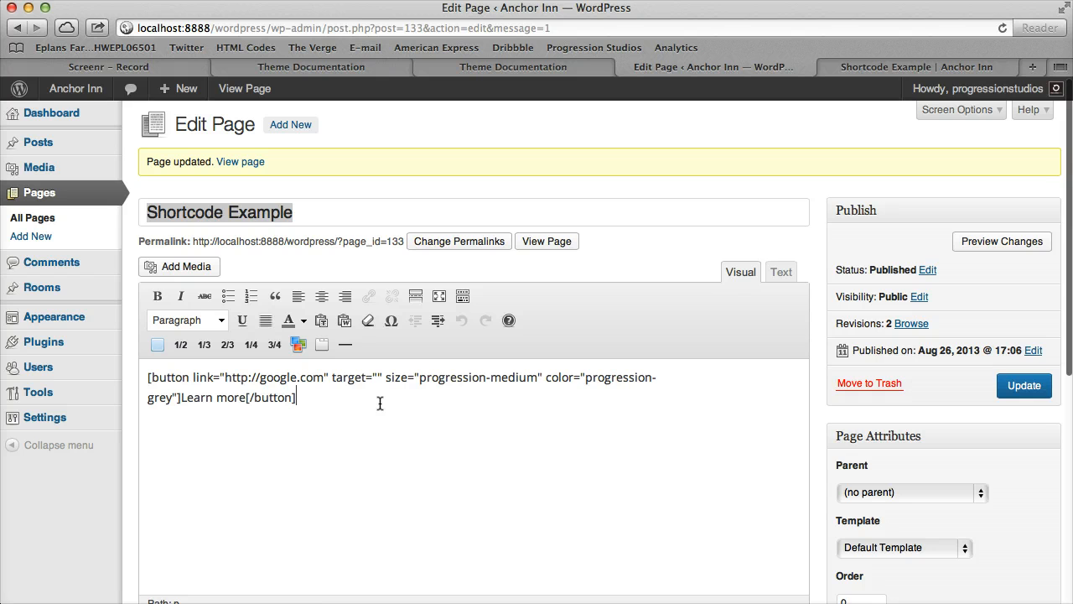
key("super+a")
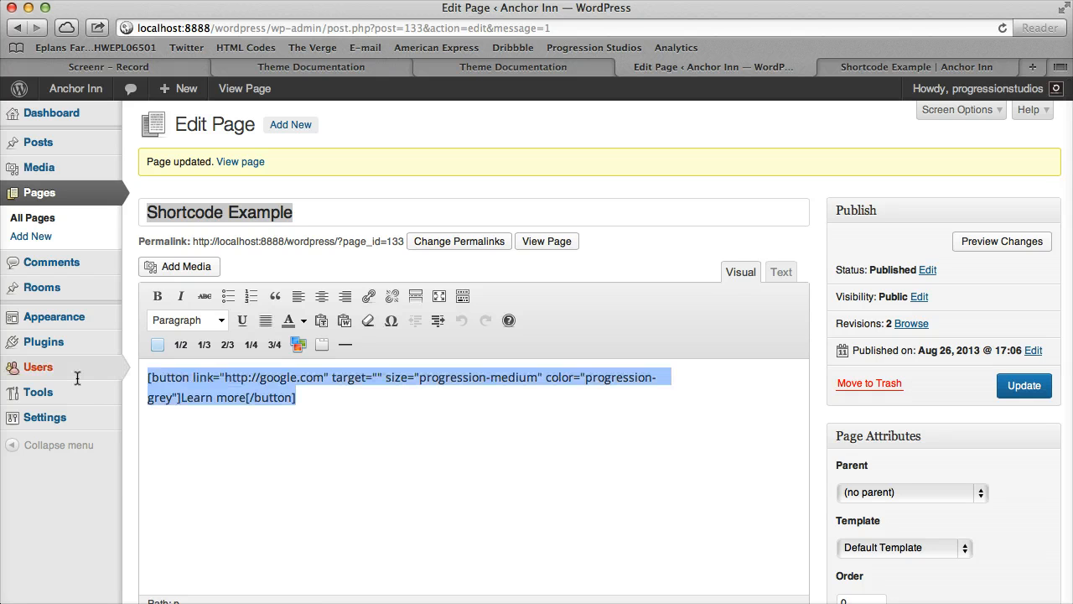
key("BackSpace")
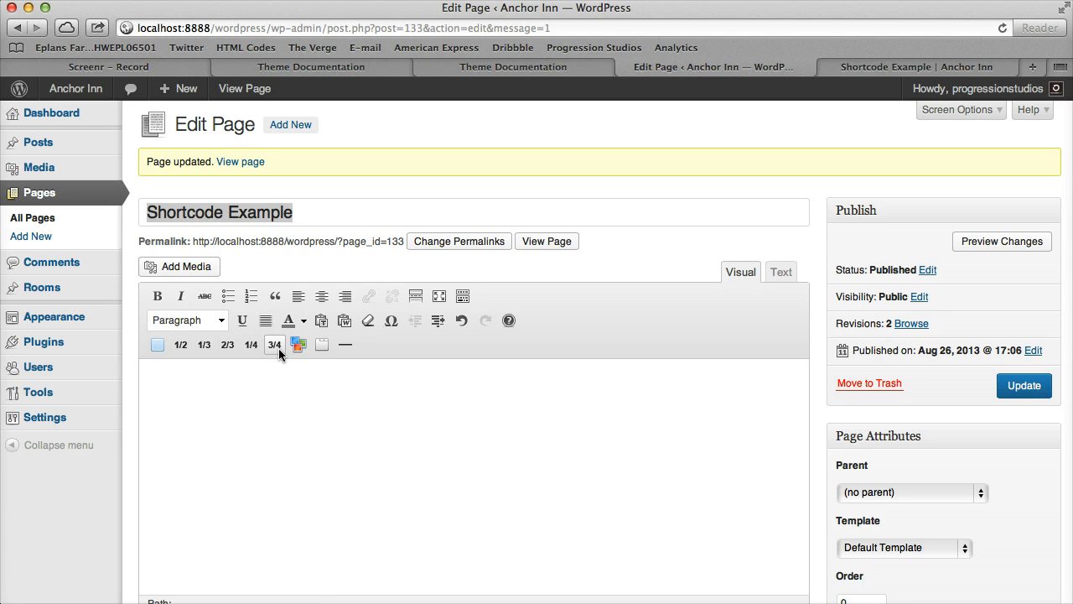
- Insert a toggle shortcode into the empty page content and review its title and status attributes
left_click(305, 345)
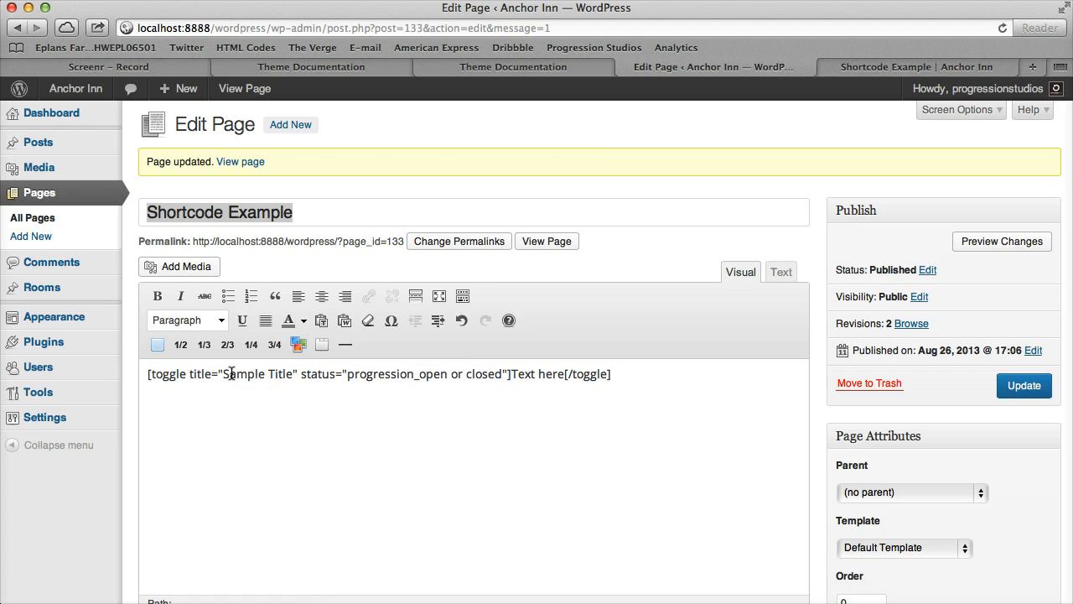
mouse_move(223, 374)
left_mouse_down()
mouse_move(293, 374)
mouse_move(216, 373)
left_mouse_up()
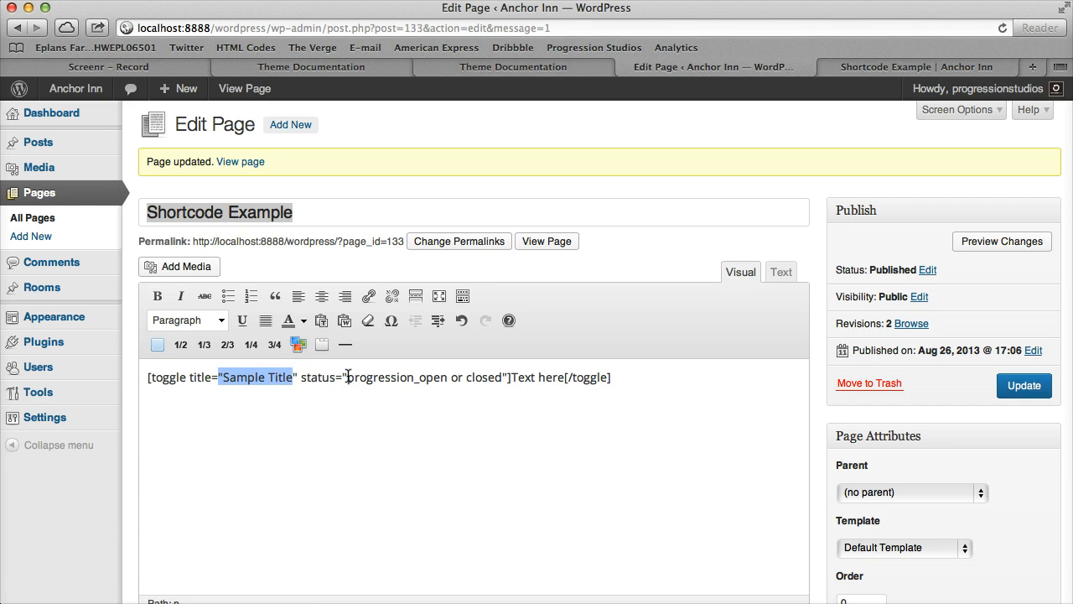
left_click_drag(347, 378, 467, 378)
left_click(494, 377)
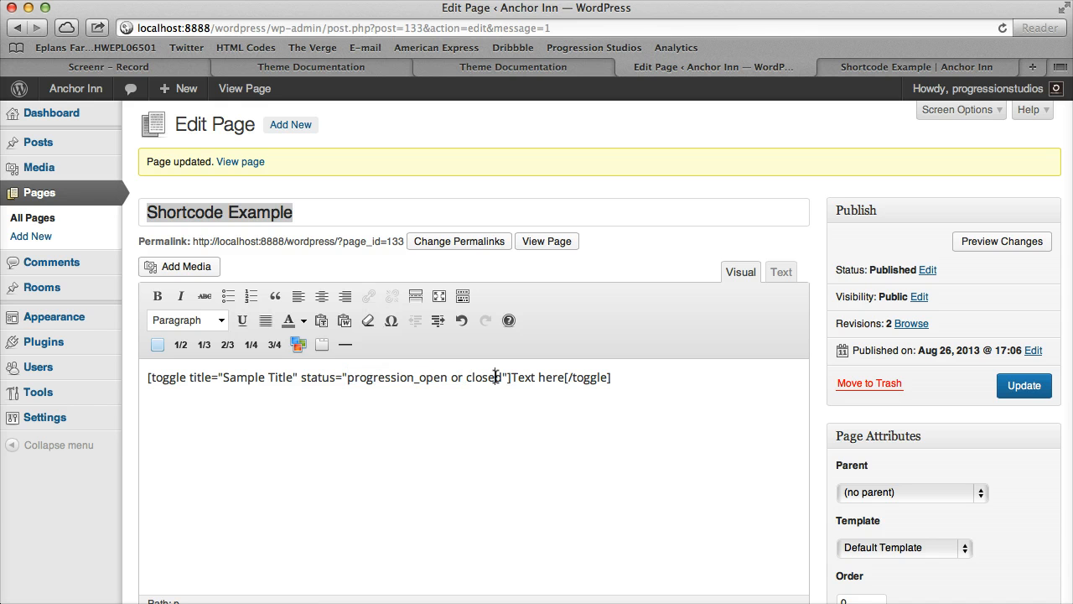
- Reduce the toggle's status value to progression_open and update the page
double_click(483, 377)
key("BackSpace")
key("BackSpace")
key("BackSpace")
key("BackSpace")
key("BackSpace")
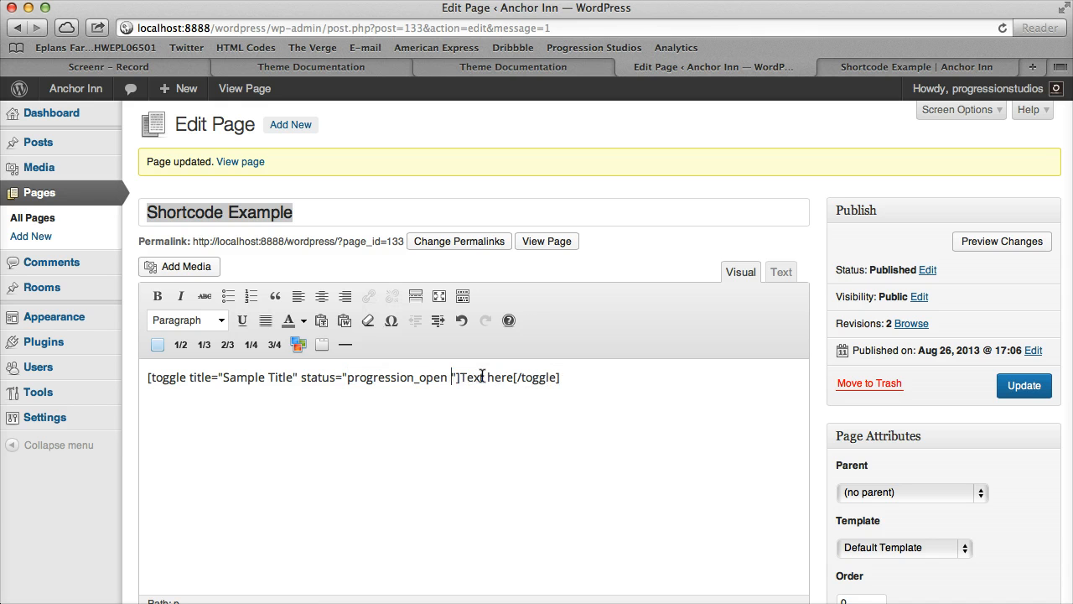
left_click(1024, 385)
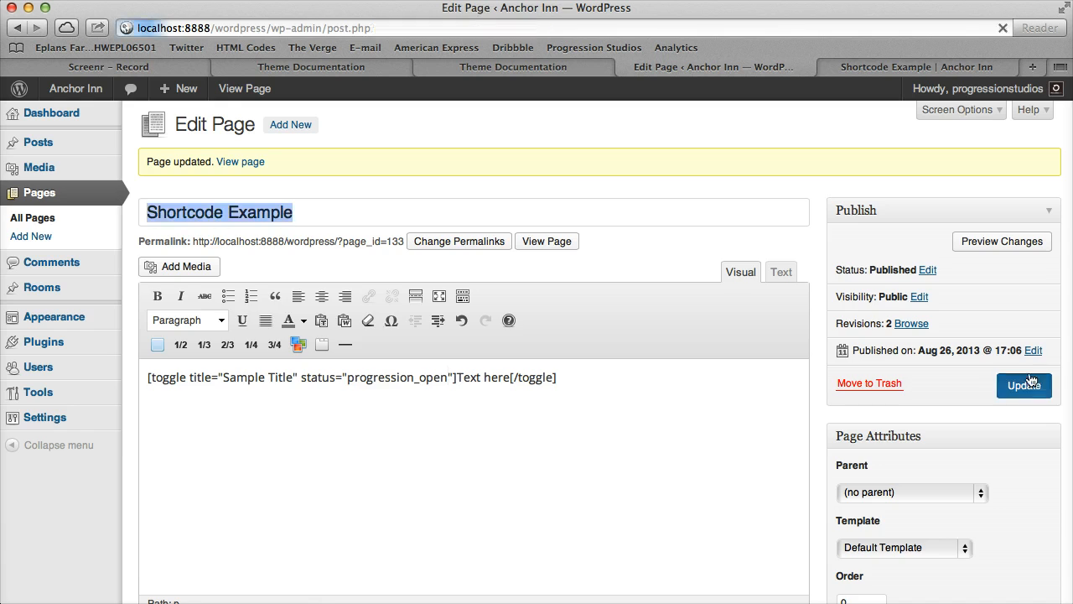
- Reload the live page, test collapsing and expanding the Sample Title toggle, and return to the editor
left_click(964, 67)
left_click(1003, 28)
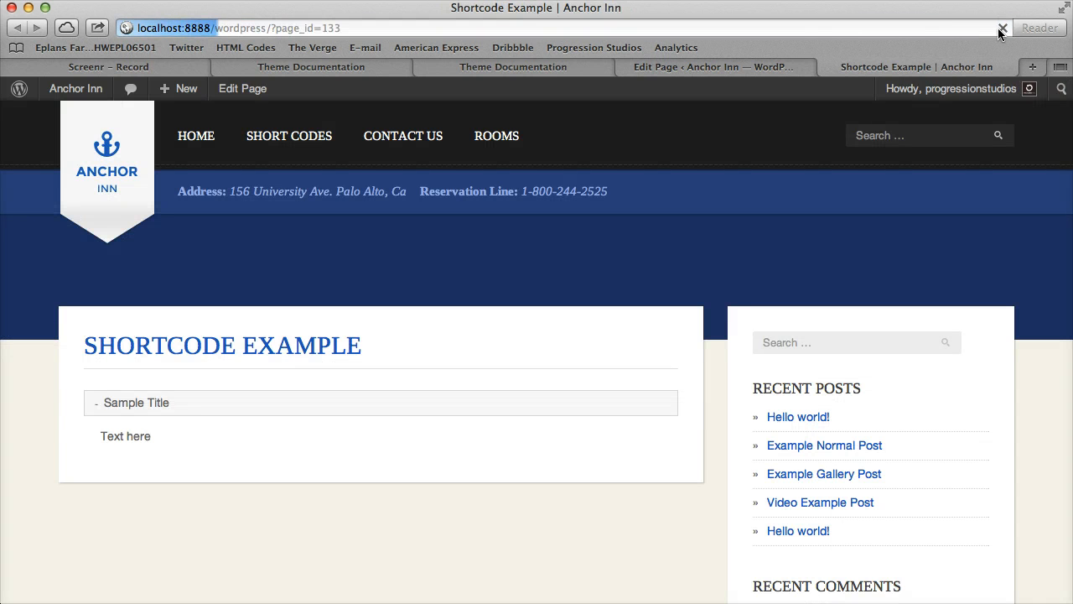
left_click(386, 411)
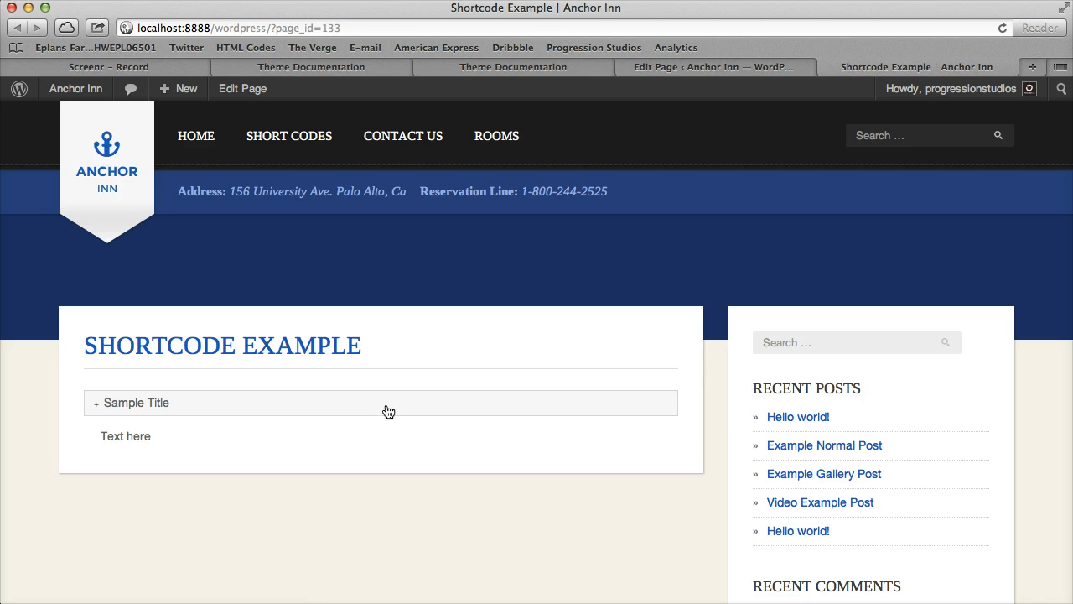
left_click(202, 411)
left_click_drag(152, 437, 102, 434)
left_click(172, 439)
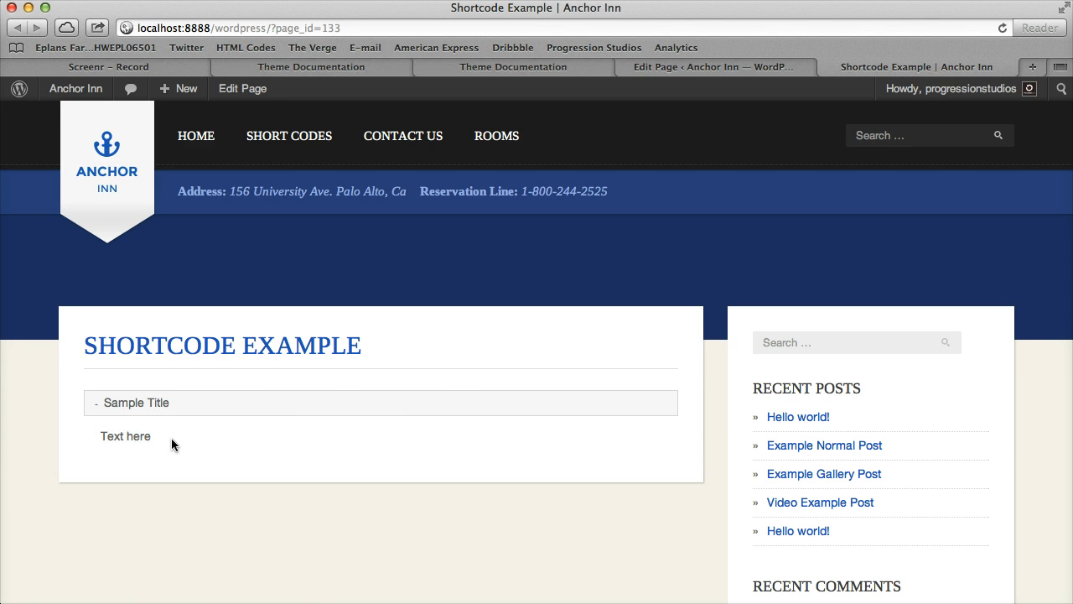
left_click(791, 60)
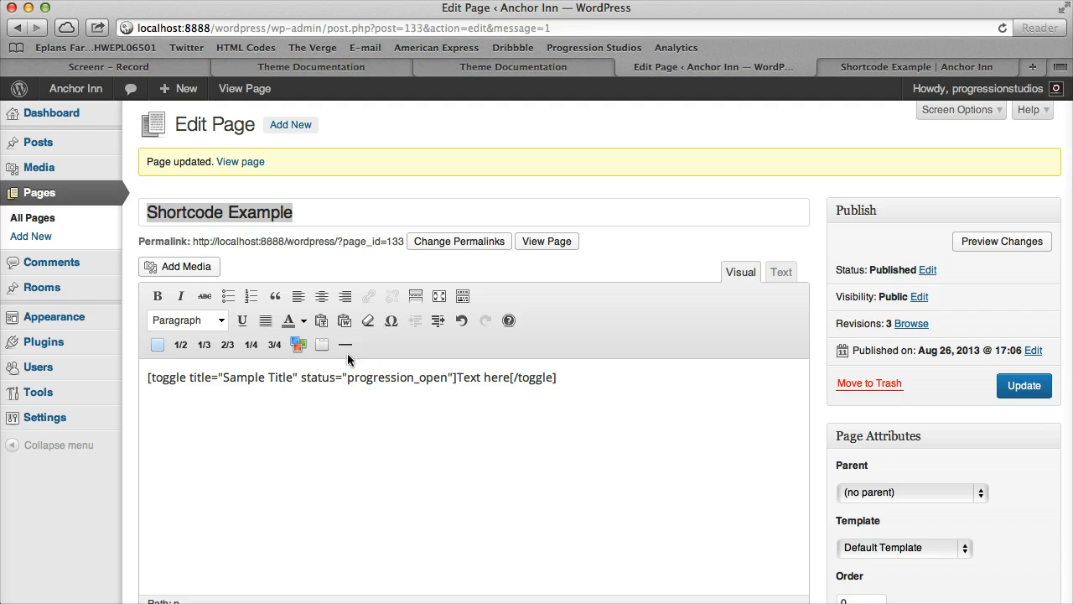
- Add a second toggle shortcode below the first and reduce its status value to closed
type("[toggle title=\"Sample Title\" status=\"progression_open or closed\"]Text here[/toggle]")
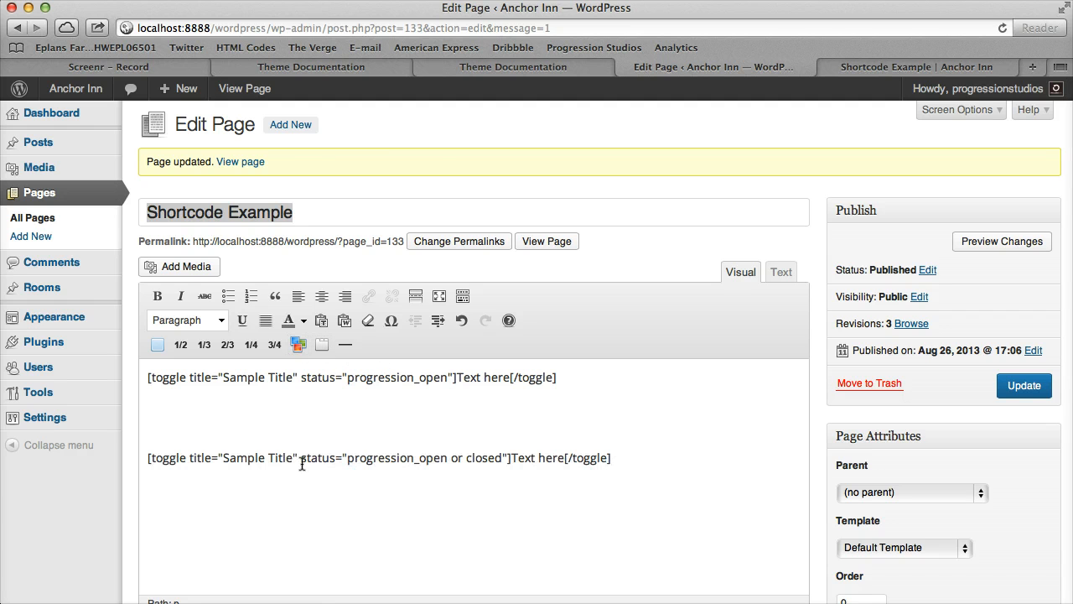
double_click(394, 458)
key("BackSpace")
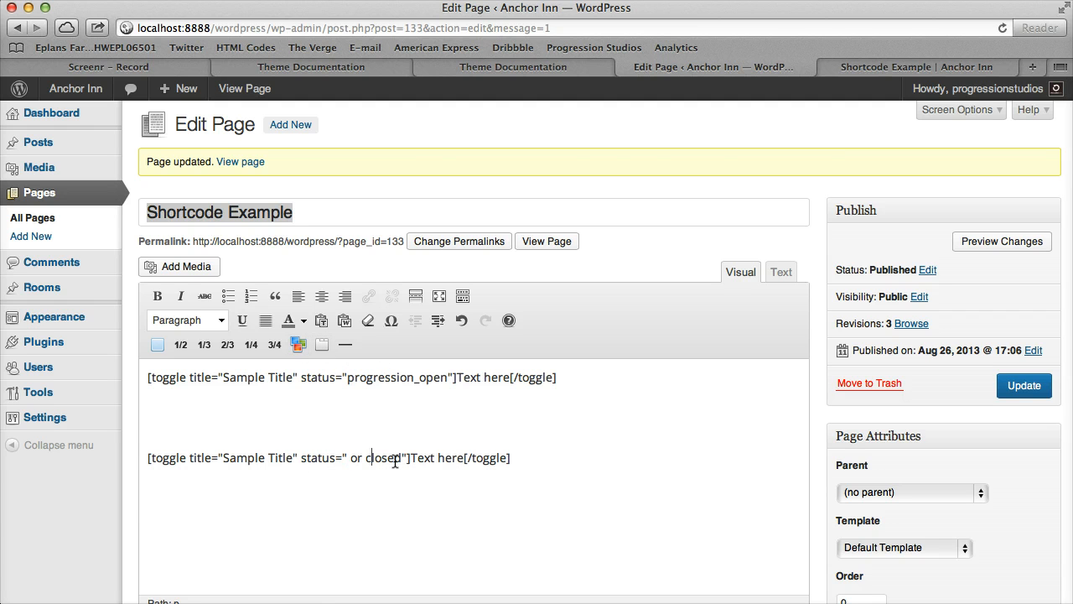
key("BackSpace")
key("BackSpace")
key("BackSpace")
- Set the second toggle's title to "Close Example!" and update the page
double_click(247, 458)
key("shift+alt+Right")
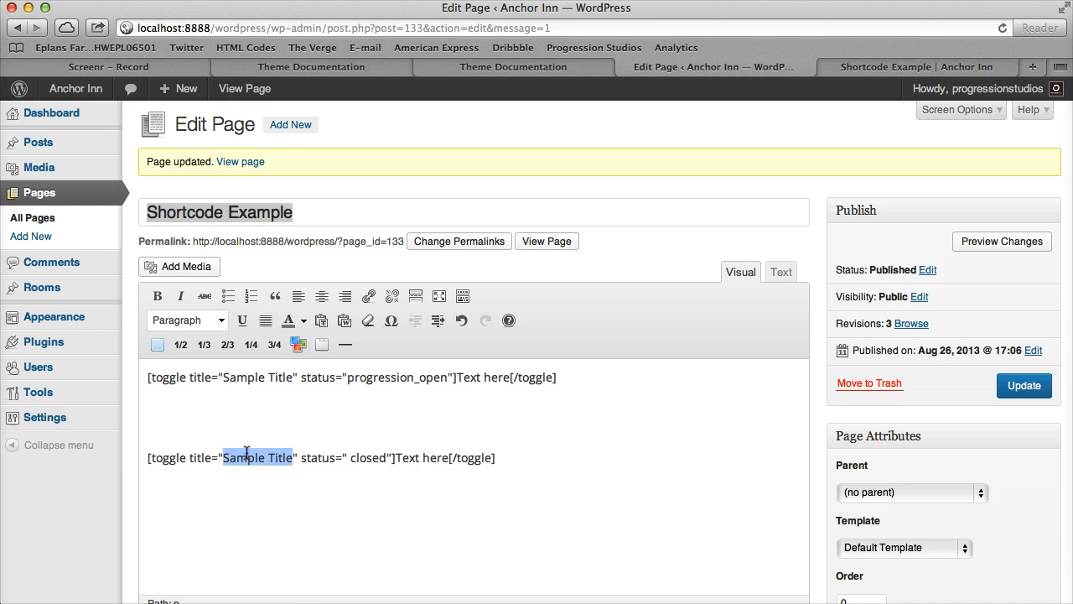
type("Close Example!")
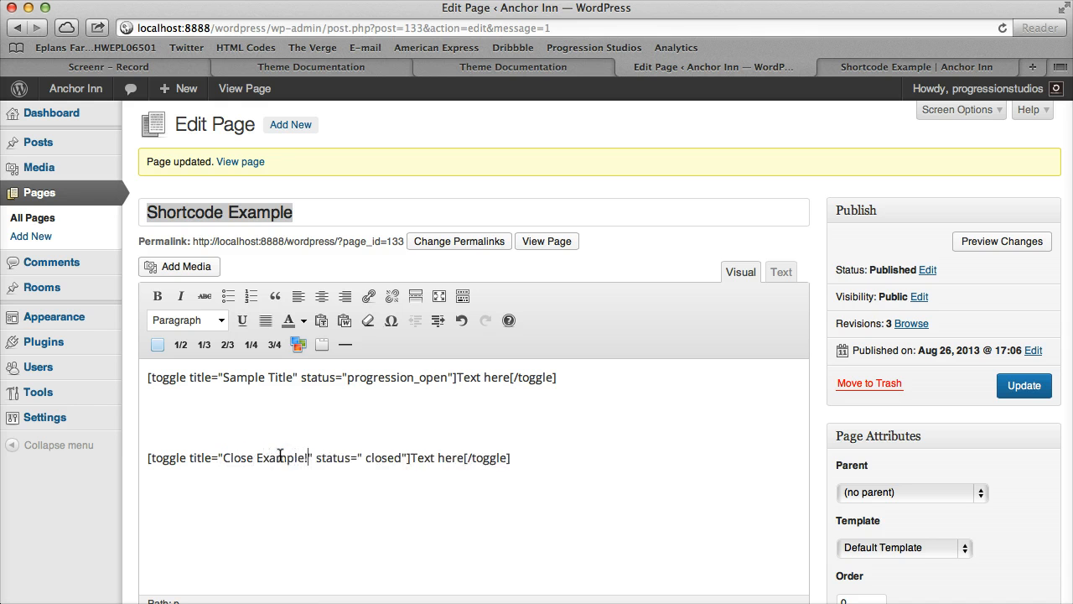
left_click(1024, 385)
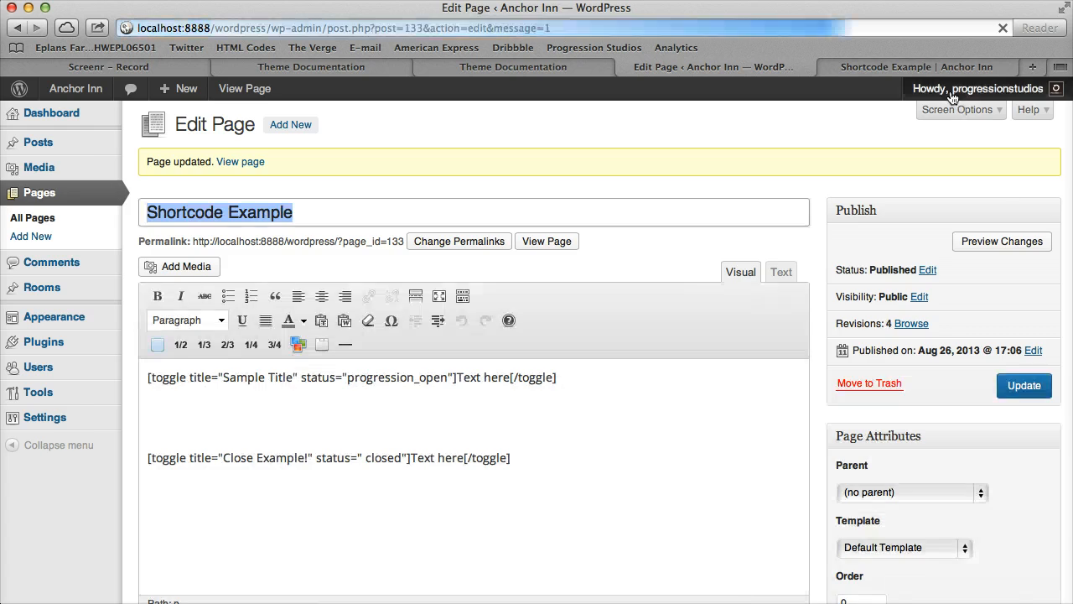
- Reload the live page and test expanding and collapsing the Close Example! toggle
left_click(917, 66)
left_click(1003, 28)
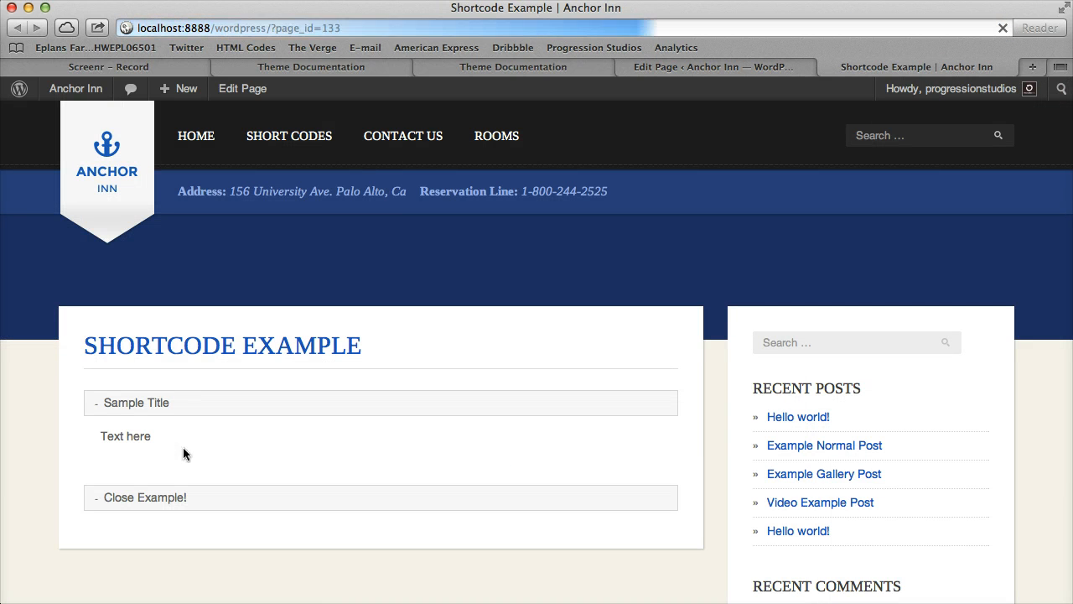
left_click(159, 500)
left_click(165, 498)
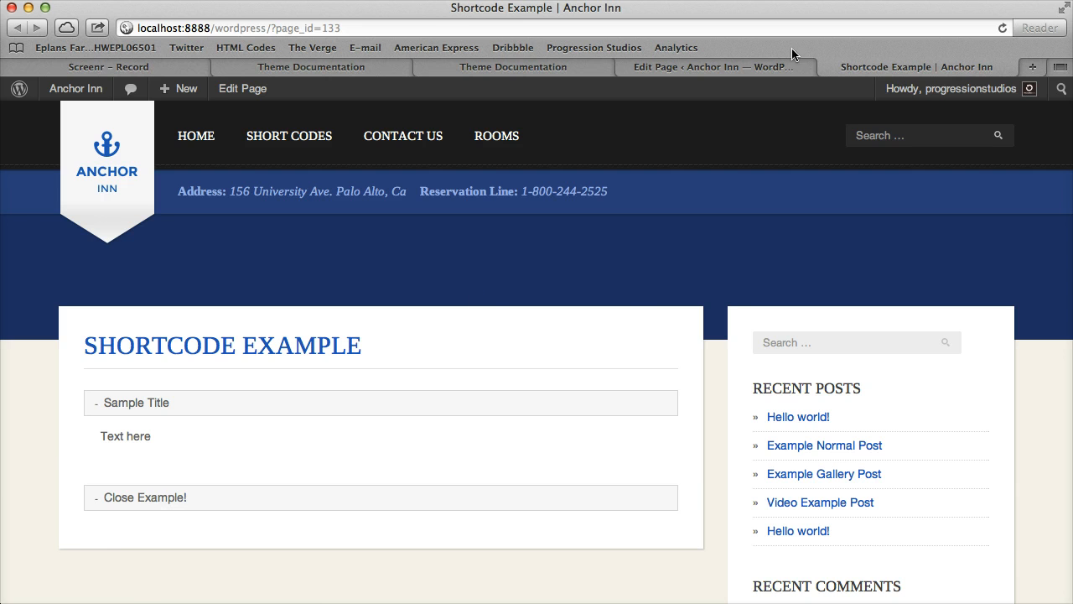
- Replace both toggle shortcodes in the page content with a tab group shortcode and update the page
left_click(780, 66)
left_click_drag(635, 467, 136, 358)
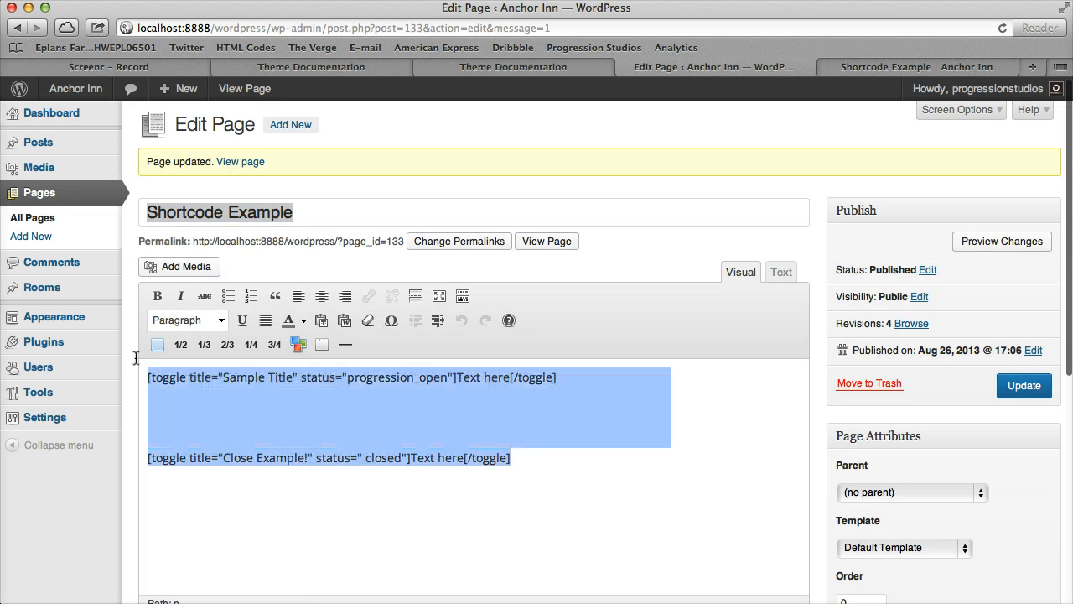
key("BackSpace")
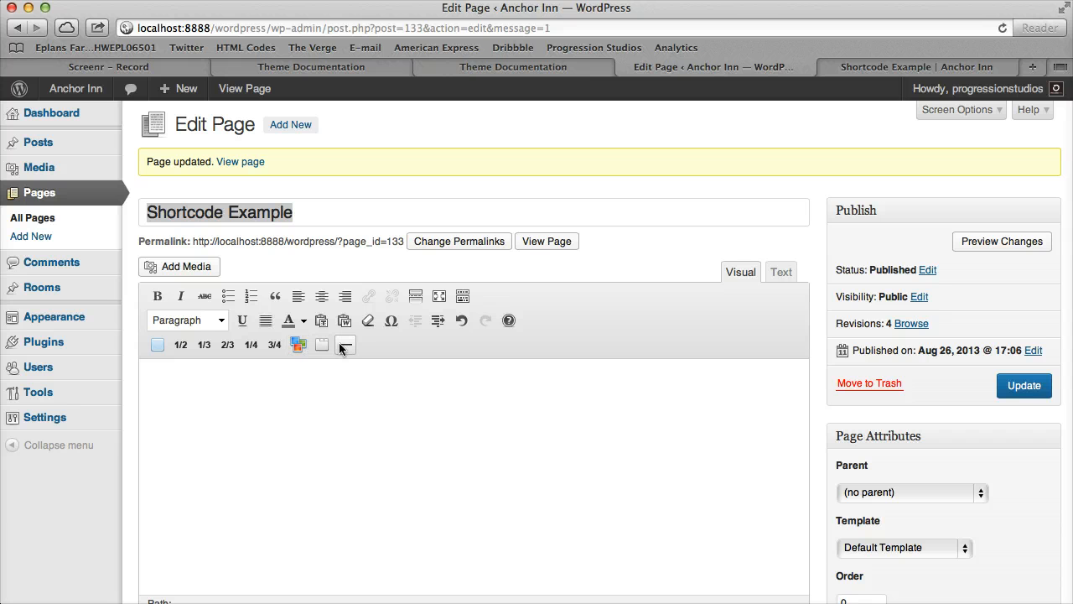
left_click(324, 345)
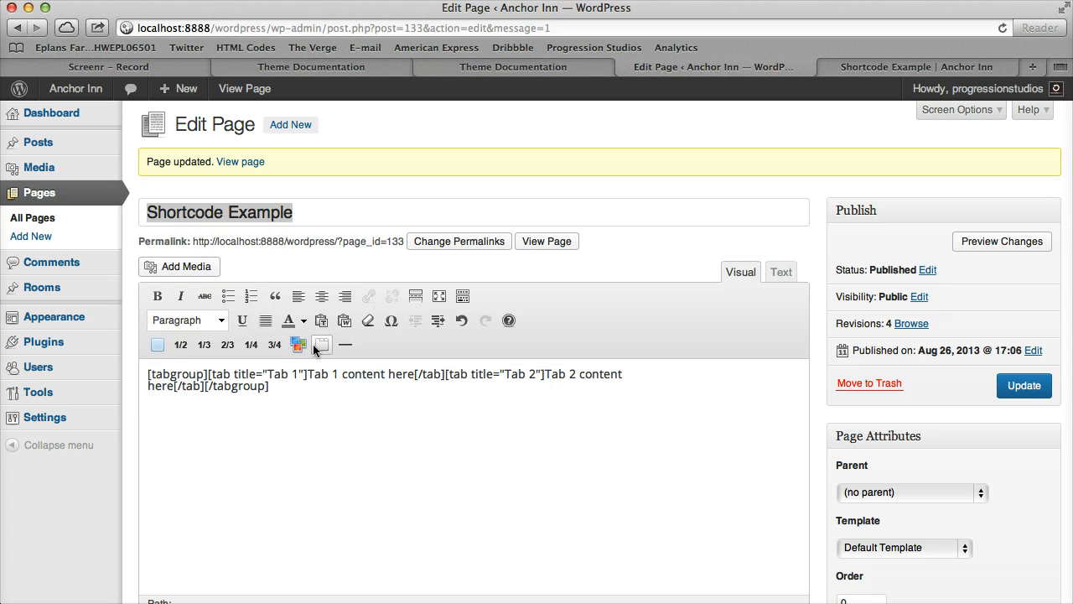
left_click(341, 382)
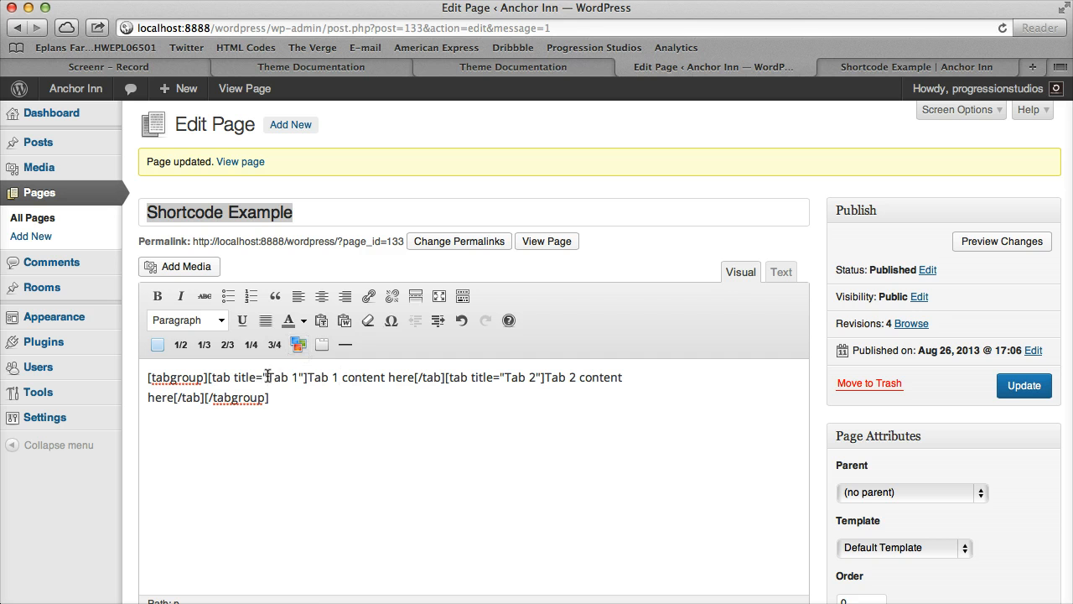
left_click_drag(268, 378, 395, 378)
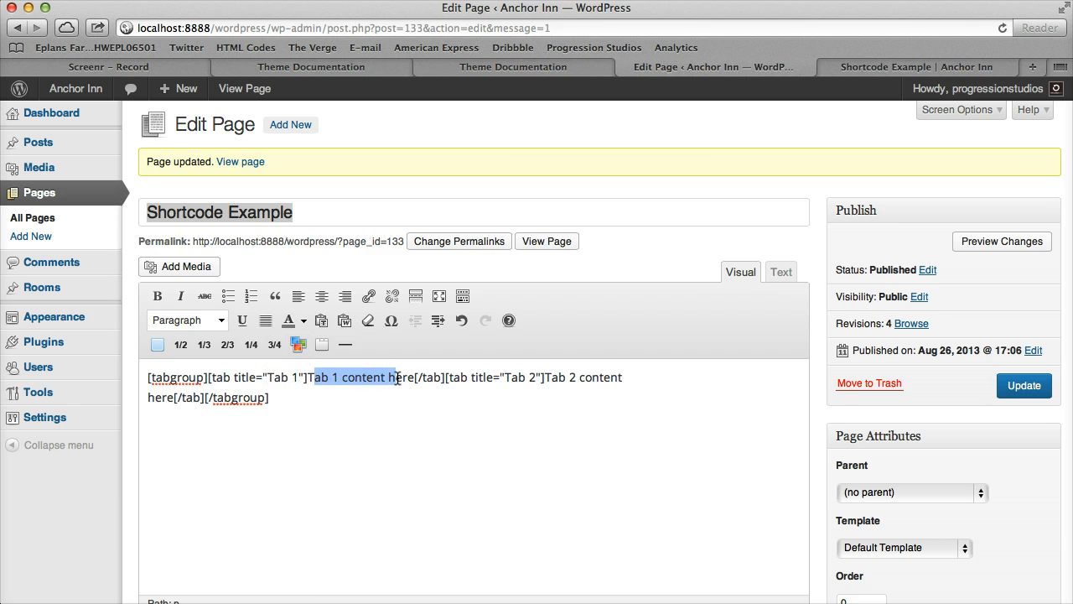
left_click(1024, 393)
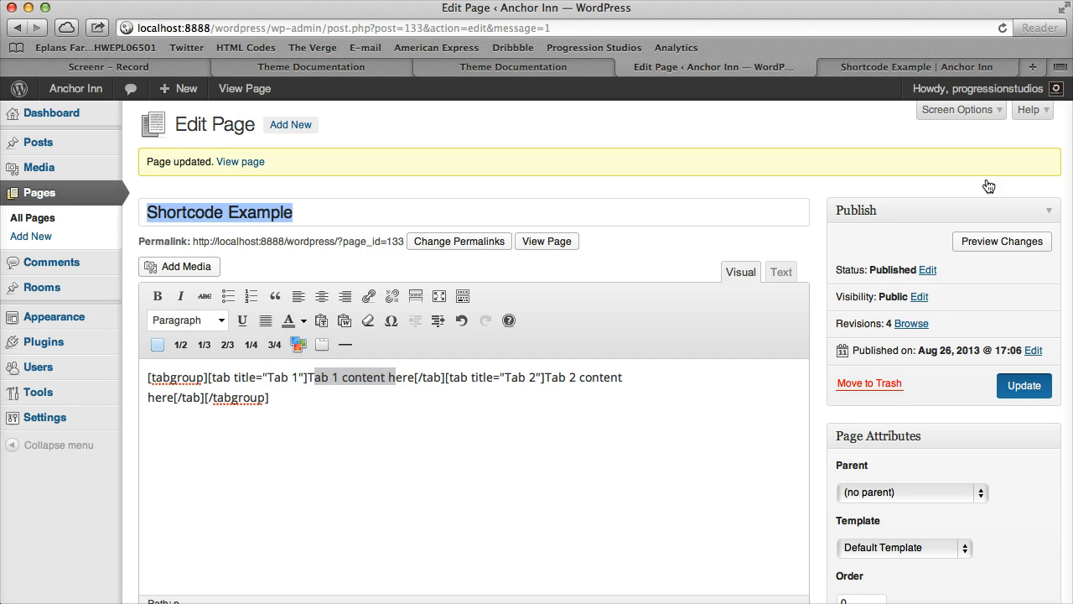
- Reload the live page and test switching to Tab 2 and back to Tab 1
left_click(956, 67)
left_click(1002, 27)
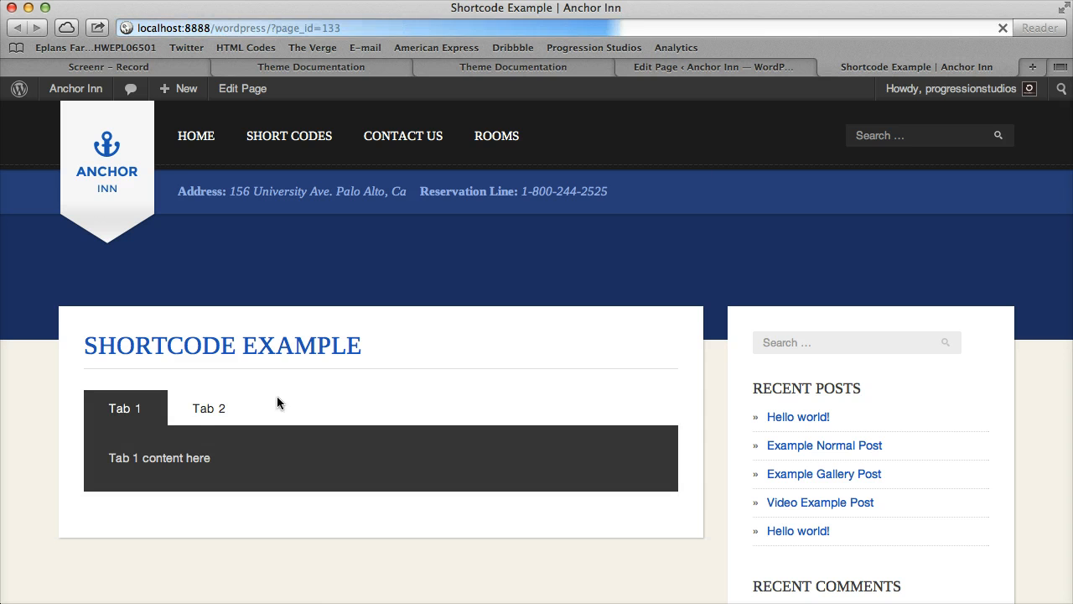
left_click(204, 408)
left_click(122, 408)
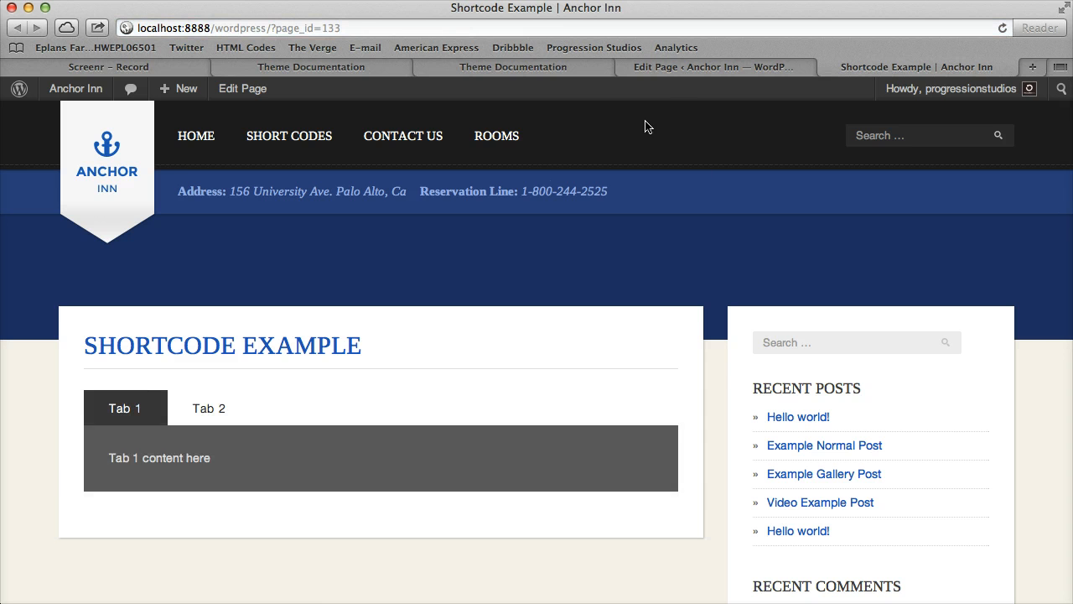
- Duplicate the Tab 2 shortcode inside the tab group, just before the closing tabgroup tag
left_click(712, 67)
left_click(320, 392)
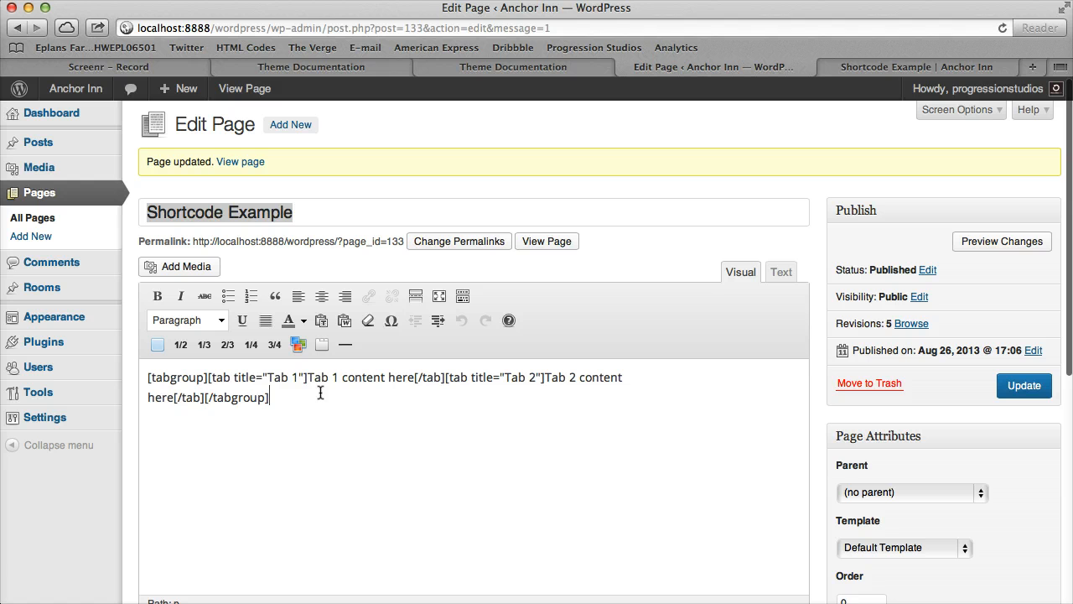
left_click_drag(205, 397, 445, 377)
key("ctrl+c")
left_click(204, 397)
key("ctrl+v")
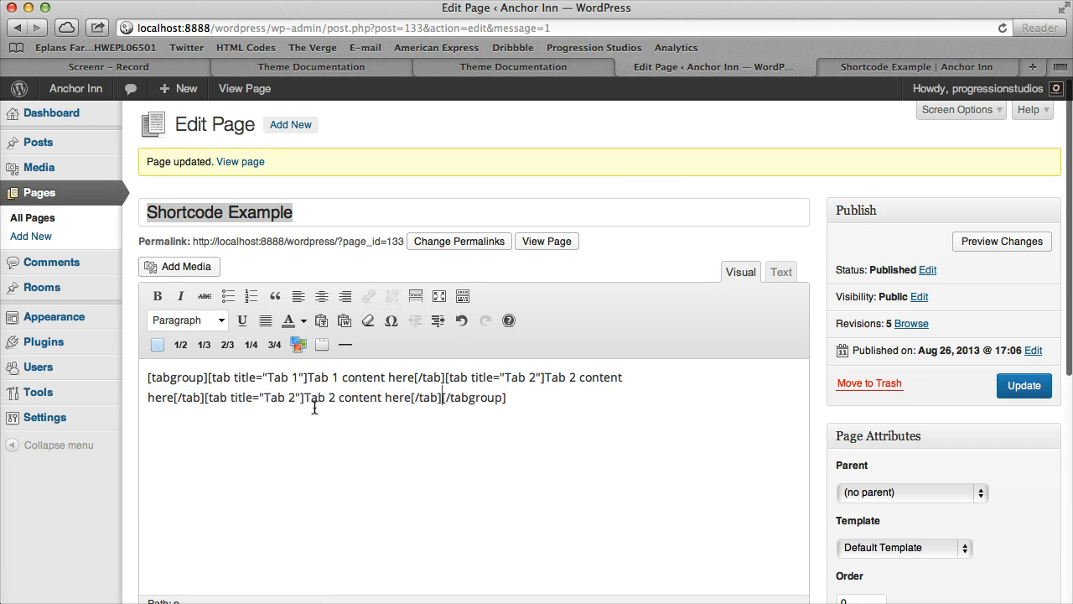
- Change the duplicated tab's title to Tab 3 and its text to "Tab 3 content here", and update the page
left_click(295, 397)
key("BackSpace")
type("3")
left_click(335, 397)
key("BackSpace")
type("3")
left_click(1006, 387)
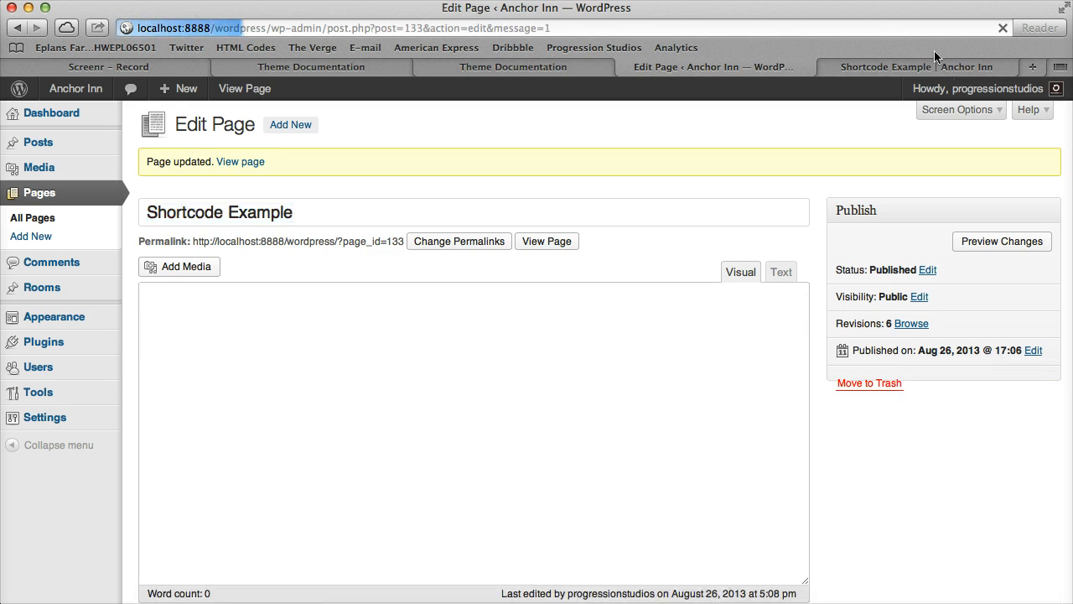
- Reload the live page and test switching between Tab 3 and the other tabs
left_click(922, 66)
key("super+r")
left_click(304, 416)
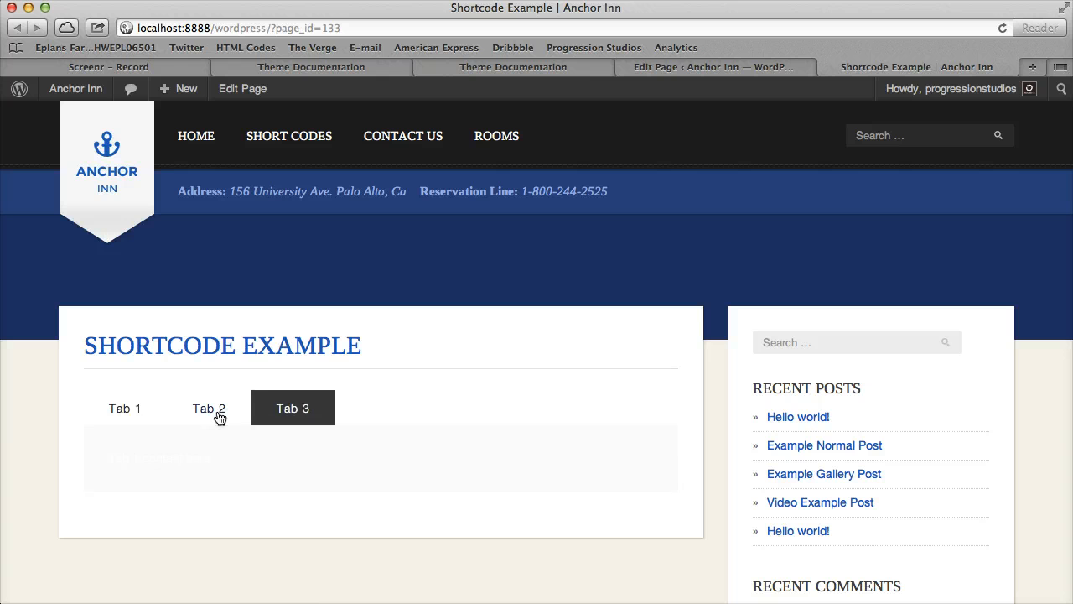
left_click(216, 412)
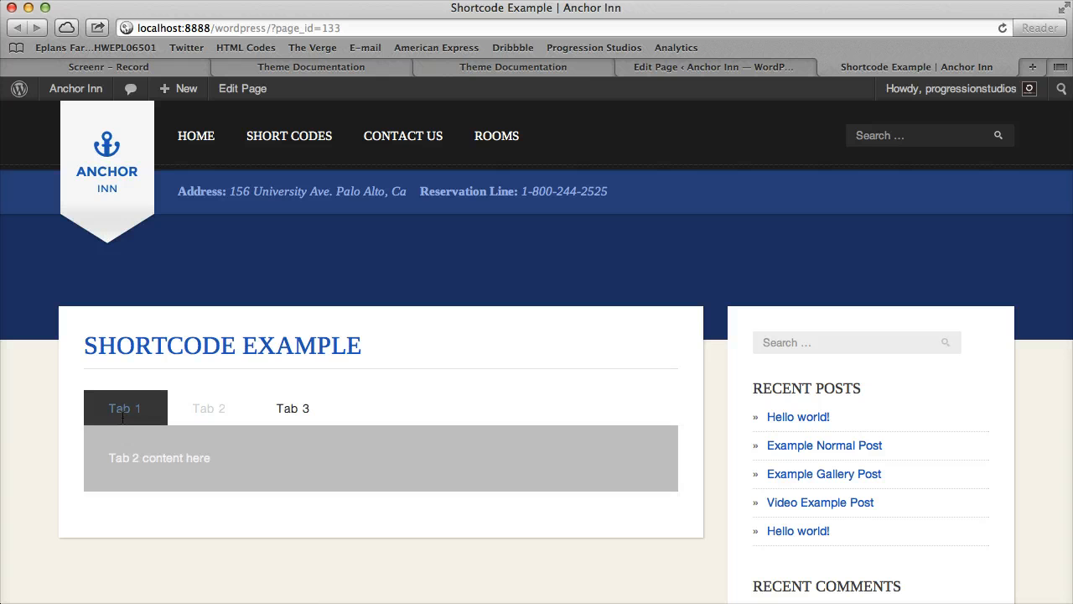
- Add a divider shortcode on a new line below the tab group and update the page
left_click(713, 66)
key("BackSpace")
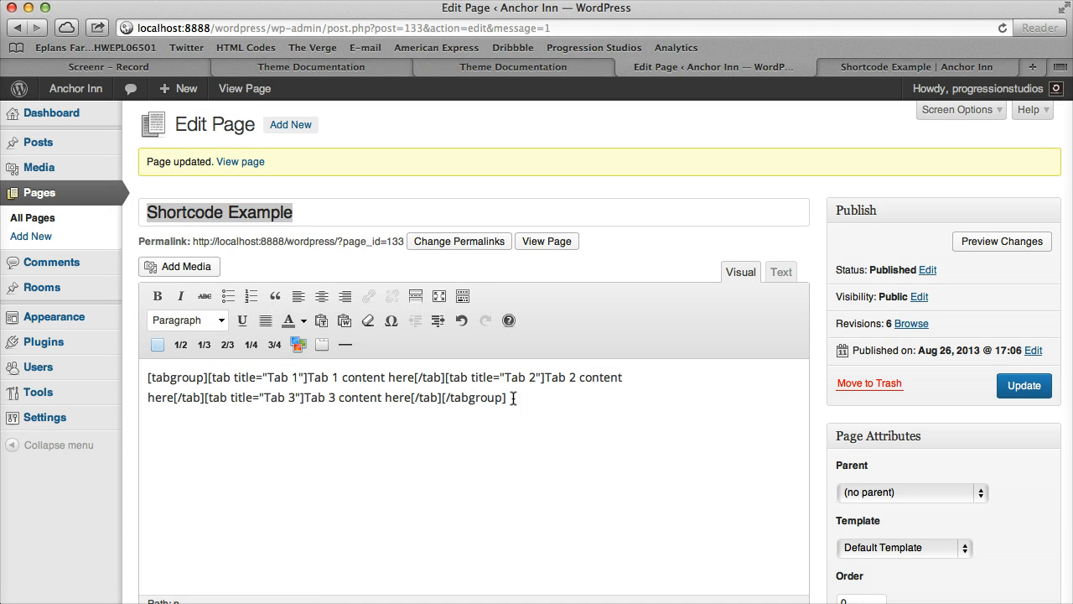
key("Return")
left_click(343, 345)
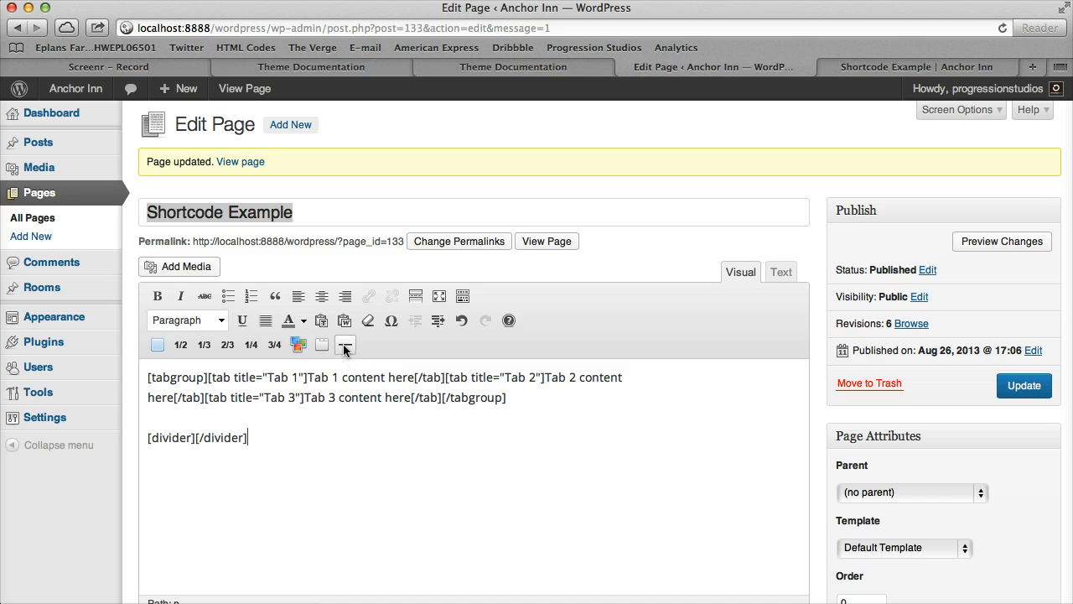
left_click(1025, 386)
- Reload the live page and examine the divider line below the tabs
left_click(973, 67)
key("super+r")
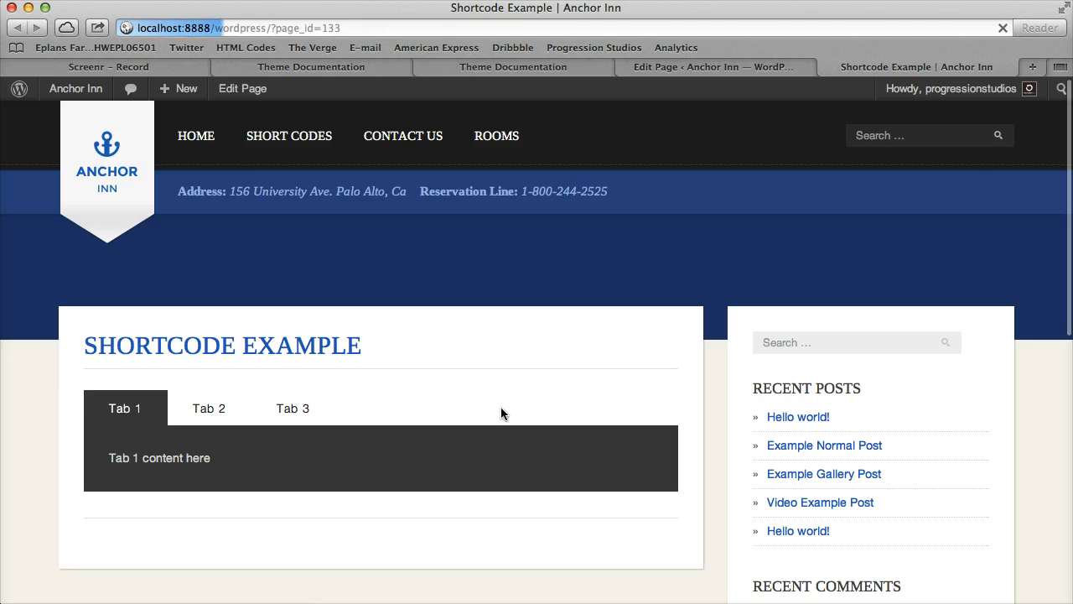
scroll(500, 407, "down", 2)
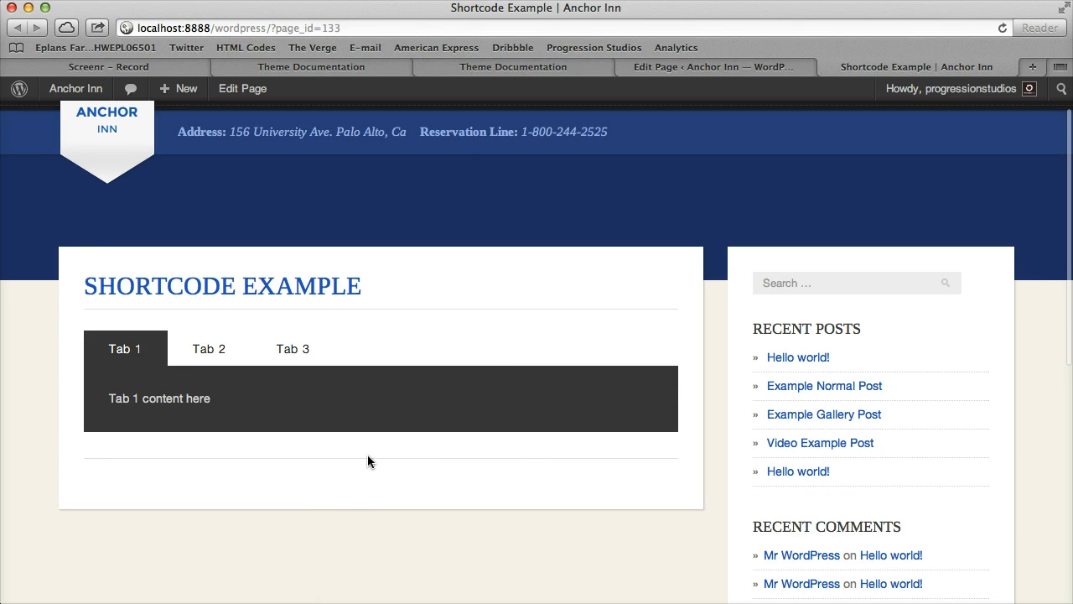
- Replace the tab group and divider in the page content with two consecutive one_half column shortcodes
left_click(712, 67)
left_click_drag(383, 441, 144, 339)
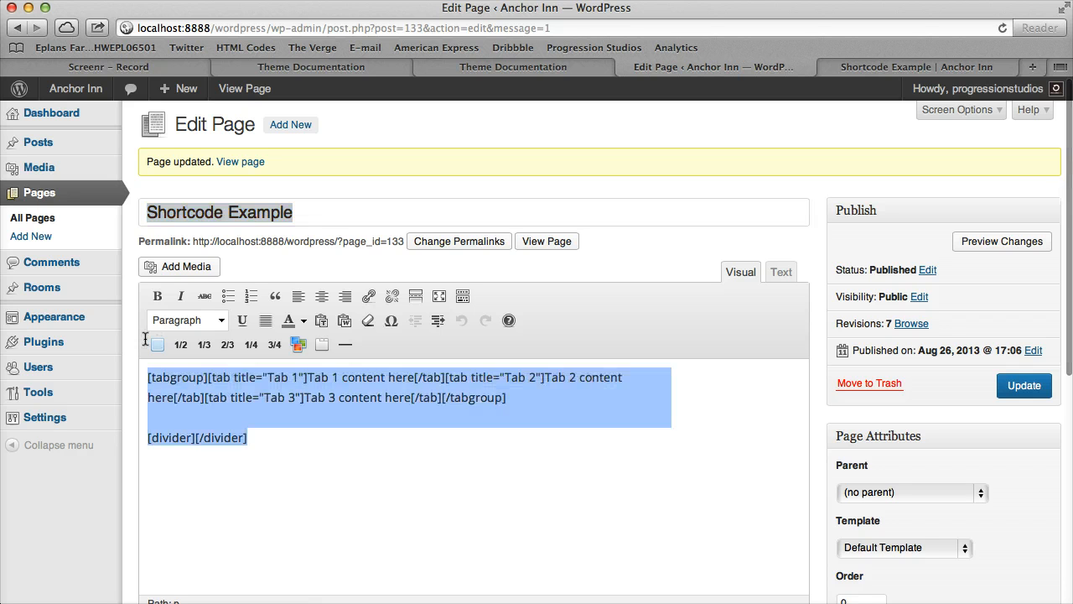
key("BackSpace")
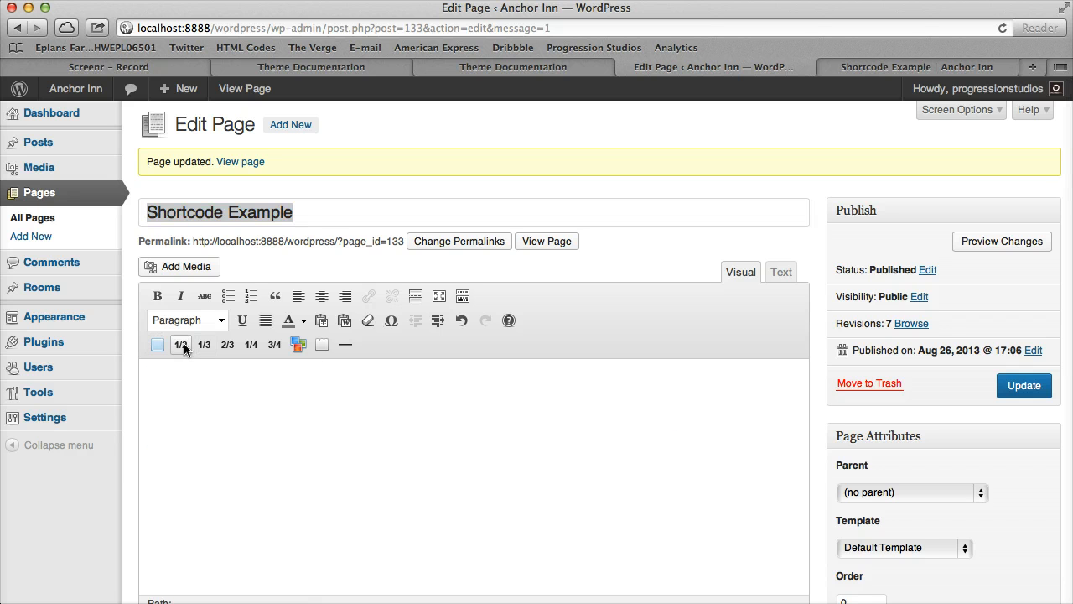
left_click(182, 346)
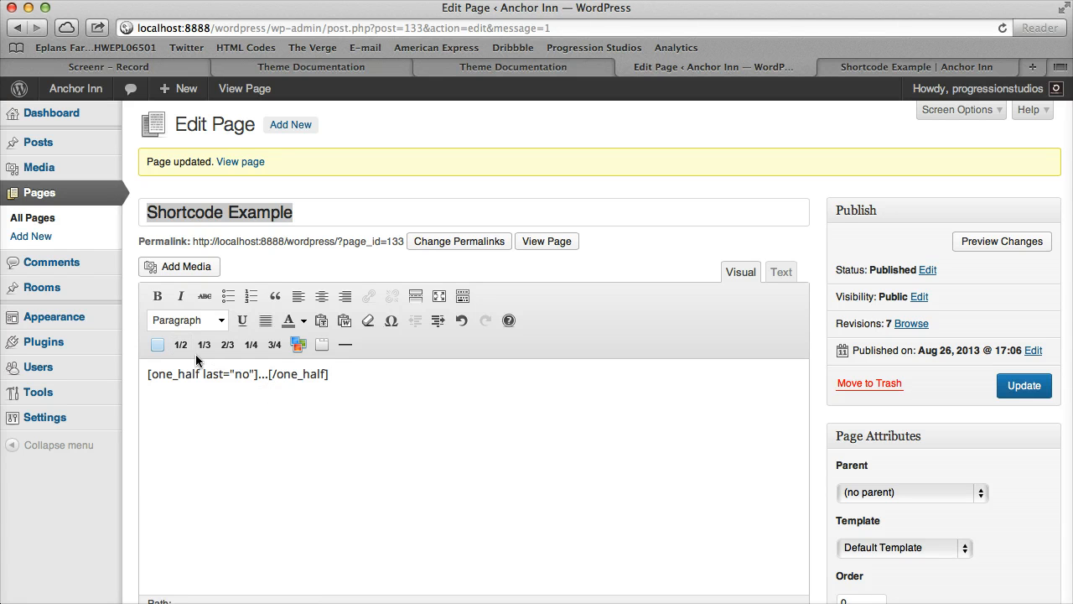
left_click(183, 345)
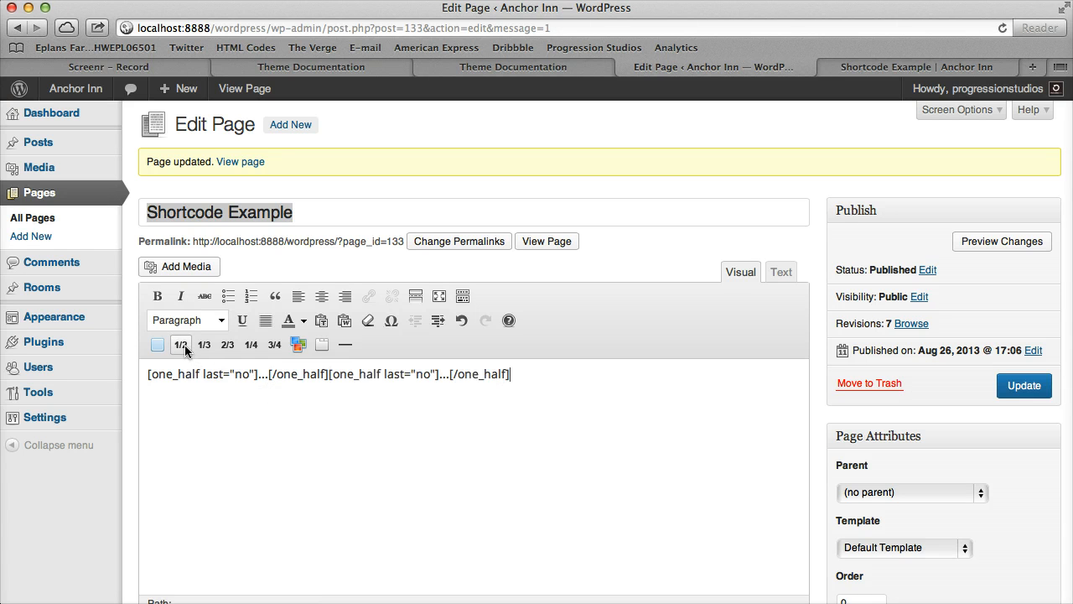
- Replace the placeholder dots in both one_half shortcodes with the text 1/2
double_click(269, 377)
key("BackSpace")
type("1/2")
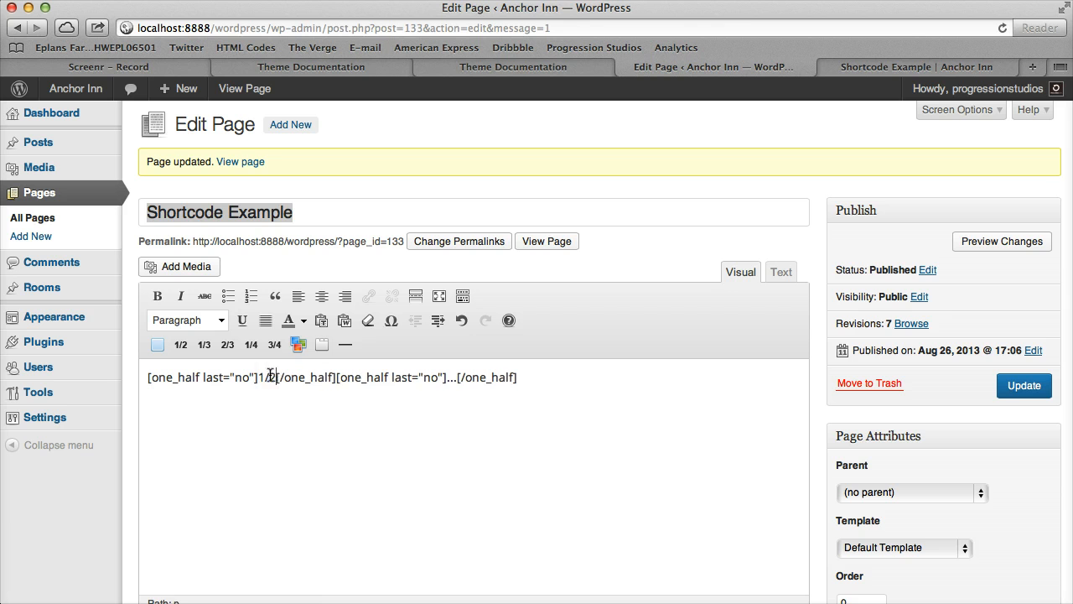
double_click(453, 377)
key("BackSpace")
type("1/2")
- Set the second one_half shortcode's last attribute to yes and update the page
scroll(495, 376, "down", 1)
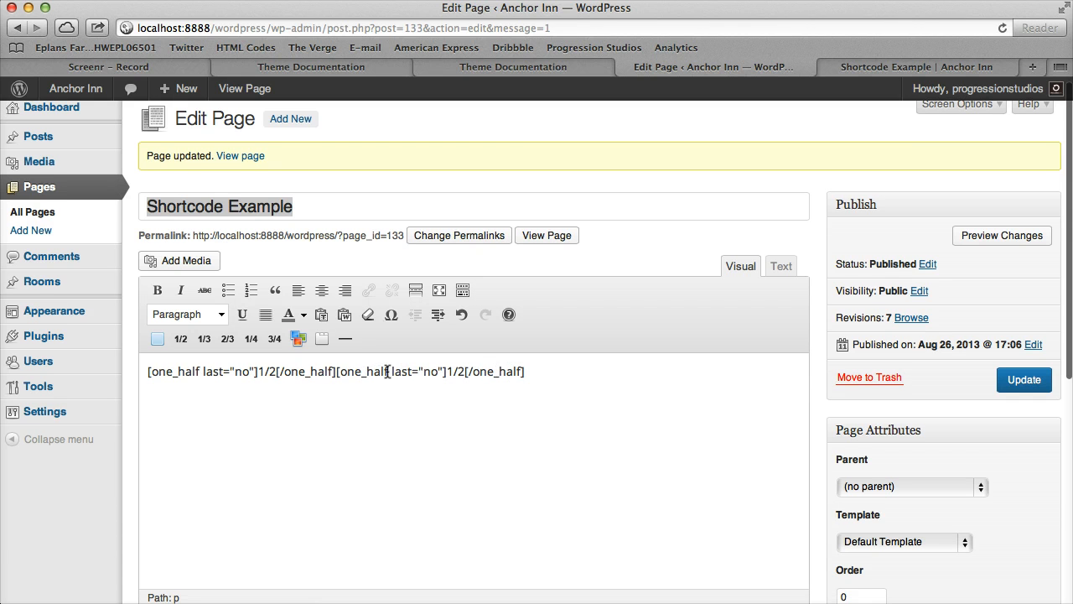
double_click(428, 370)
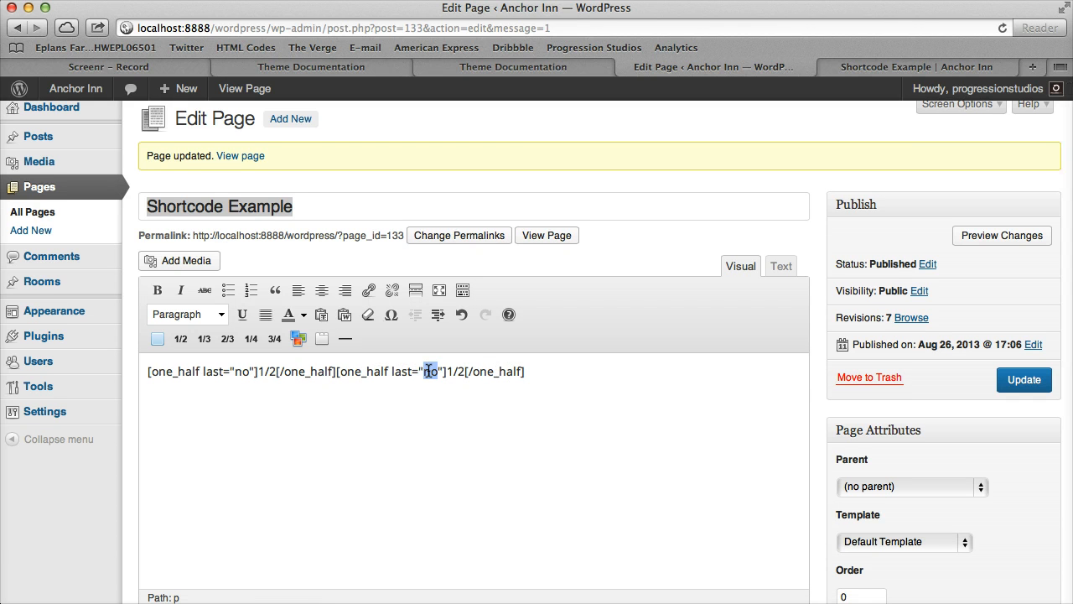
type("yes")
left_click(665, 415)
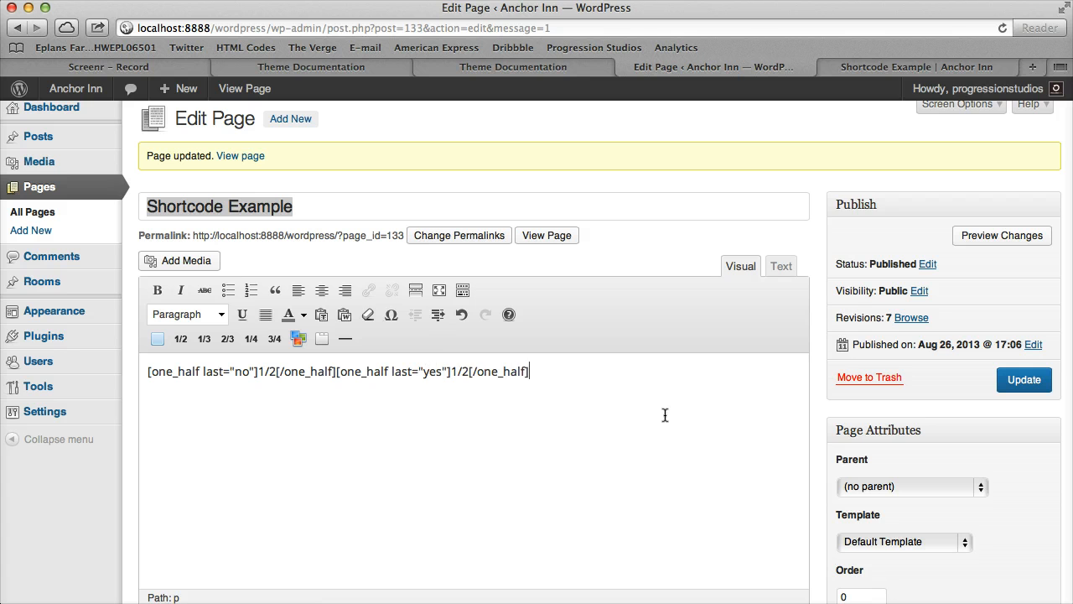
left_click(1024, 383)
- Reload the live page to check the two half-width columns, and return to the page editor
left_click(906, 67)
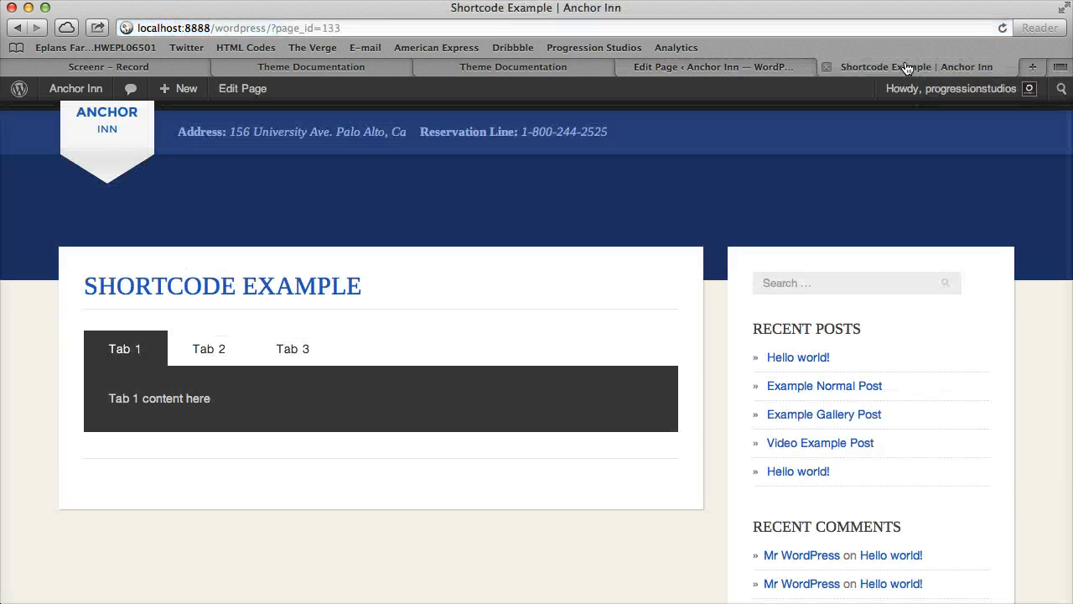
key("super+r")
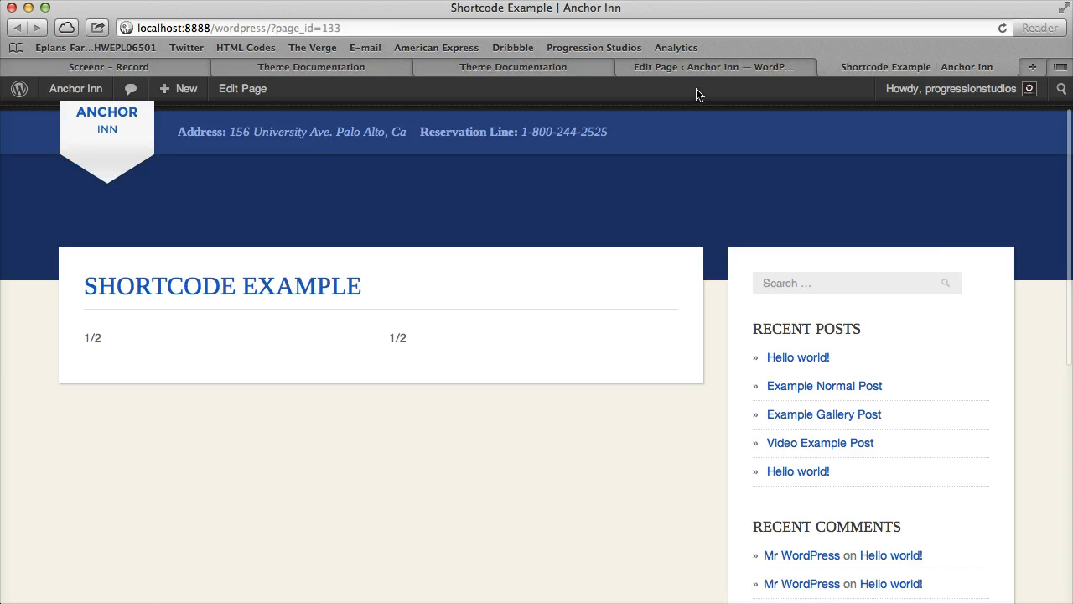
left_click(706, 67)
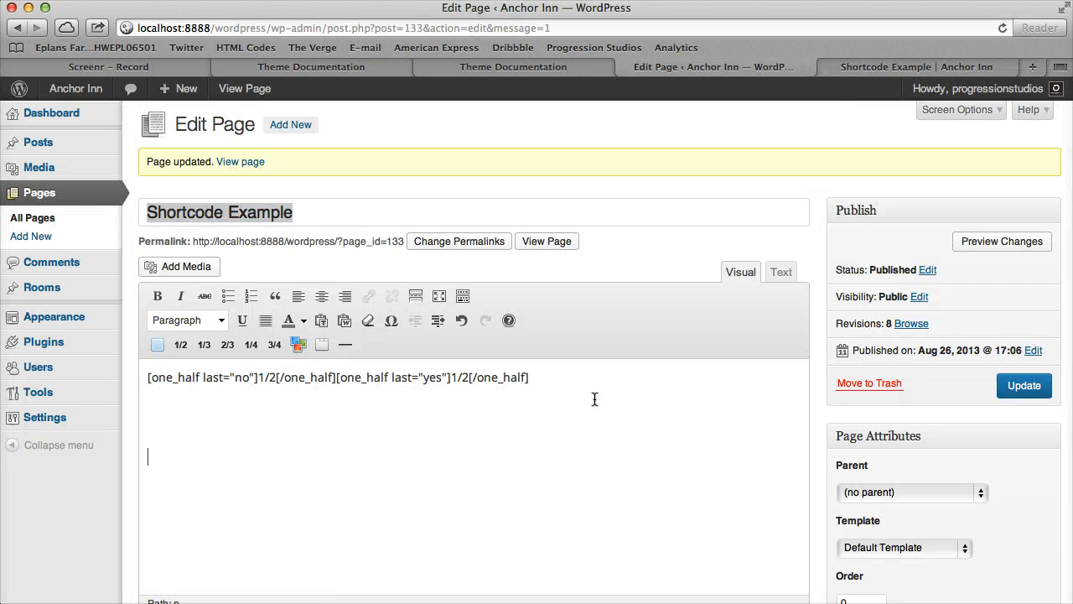
- Insert three consecutive one_third column shortcodes below the half-width columns
left_click(205, 345)
left_click(206, 345)
left_click(206, 345)
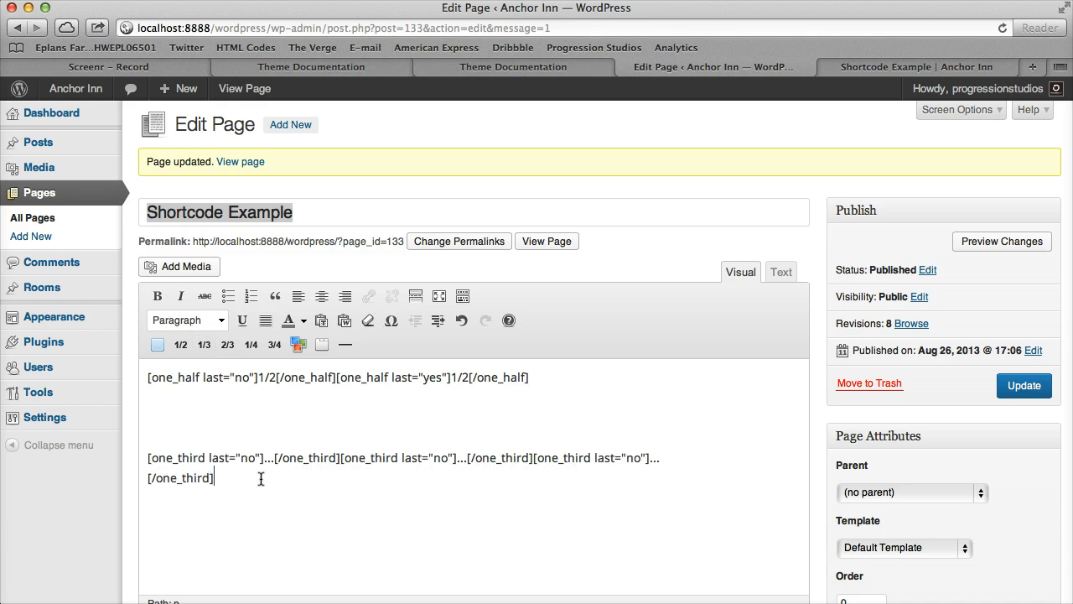
- Replace the placeholder dots in all three one_third shortcodes with the text 1/3
key("BackSpace")
key("BackSpace")
key("BackSpace")
type("1/3")
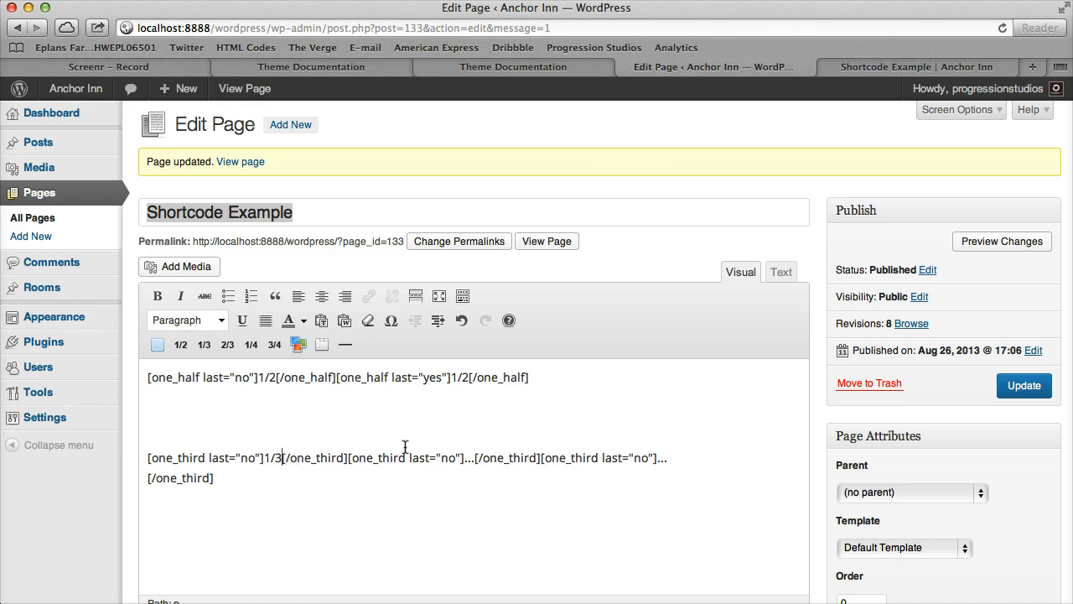
left_click(474, 461)
key("BackSpace")
key("BackSpace")
key("BackSpace")
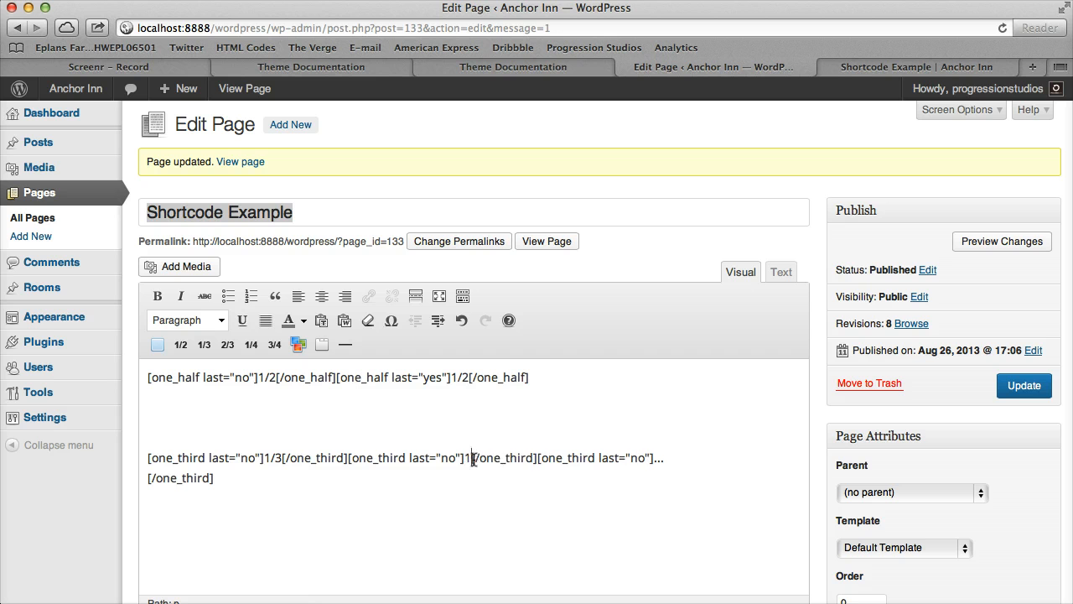
type("1/3")
left_click(213, 477)
key("BackSpace")
key("BackSpace")
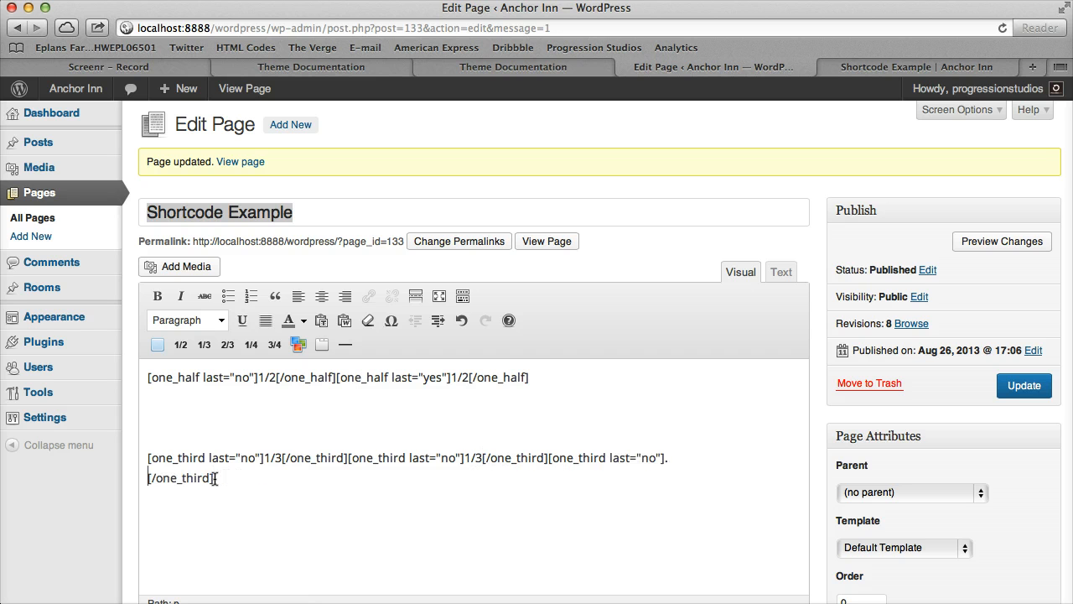
type("1/3")
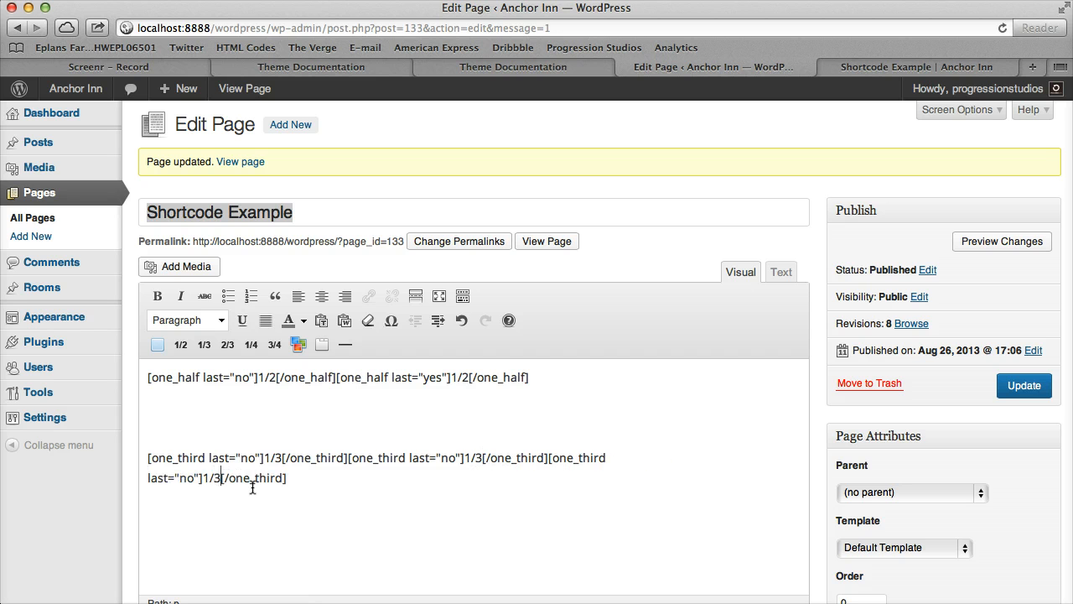
- Set the third one_third shortcode's last attribute to yes and update the page
double_click(189, 476)
type("yes")
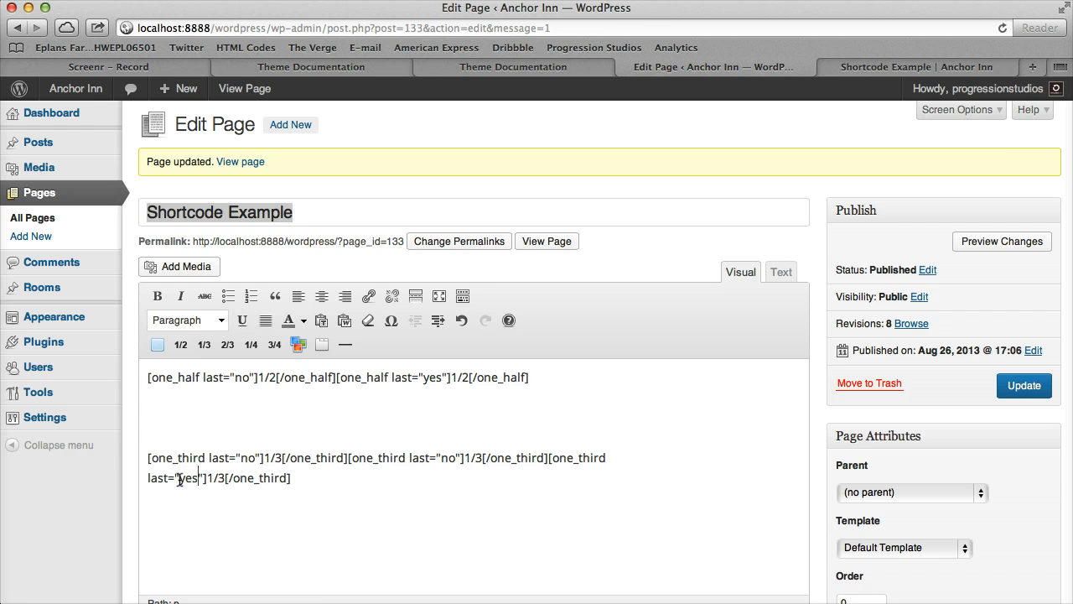
left_click(1011, 392)
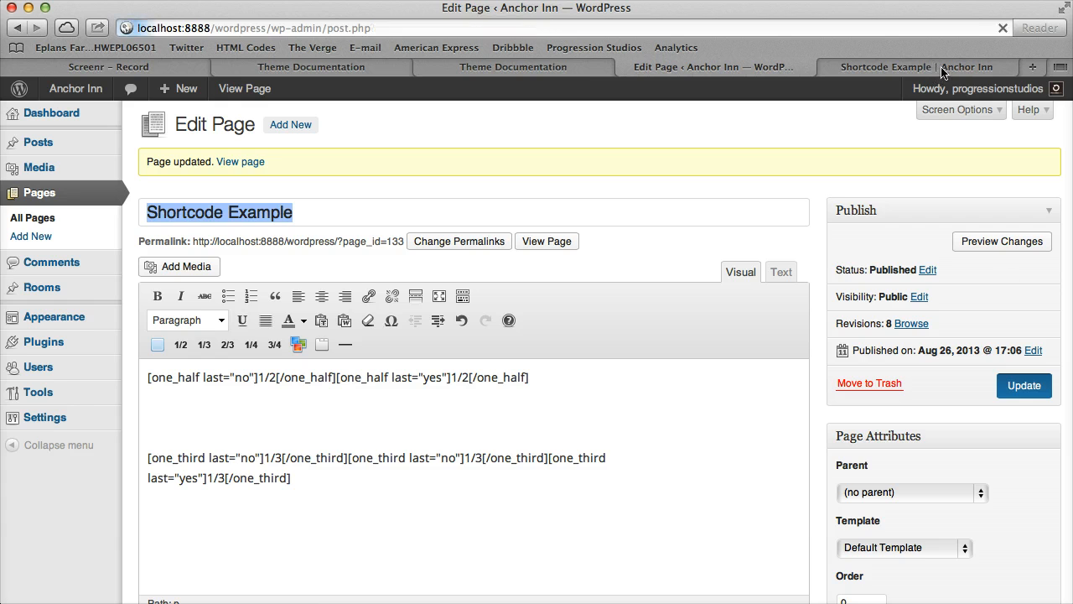
- Reload the live page to check the three one-third columns, and return to the page editor
left_click(971, 66)
left_click(1002, 28)
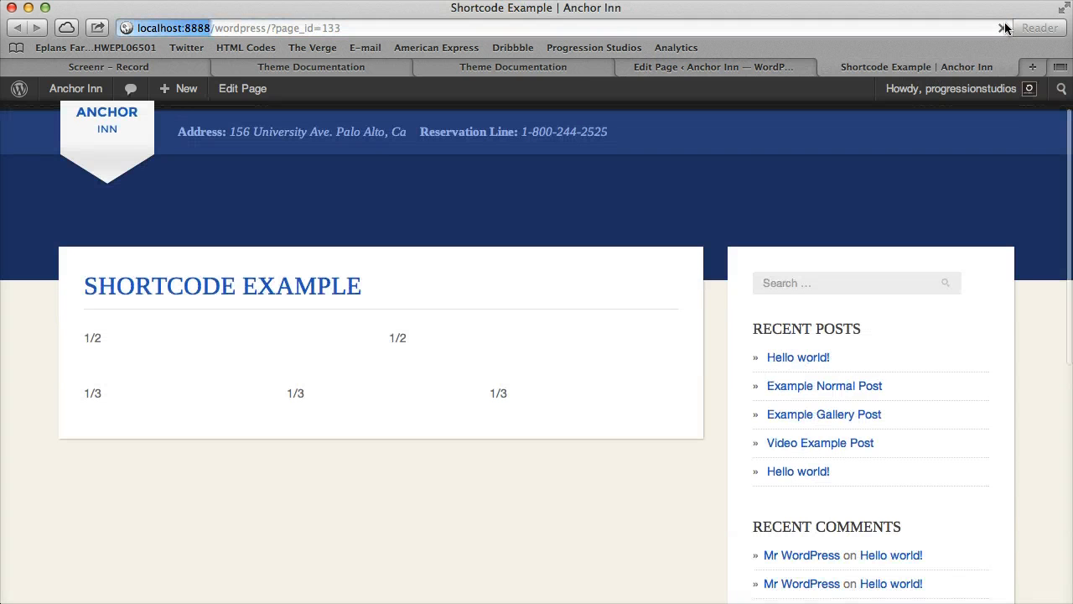
left_click(712, 66)
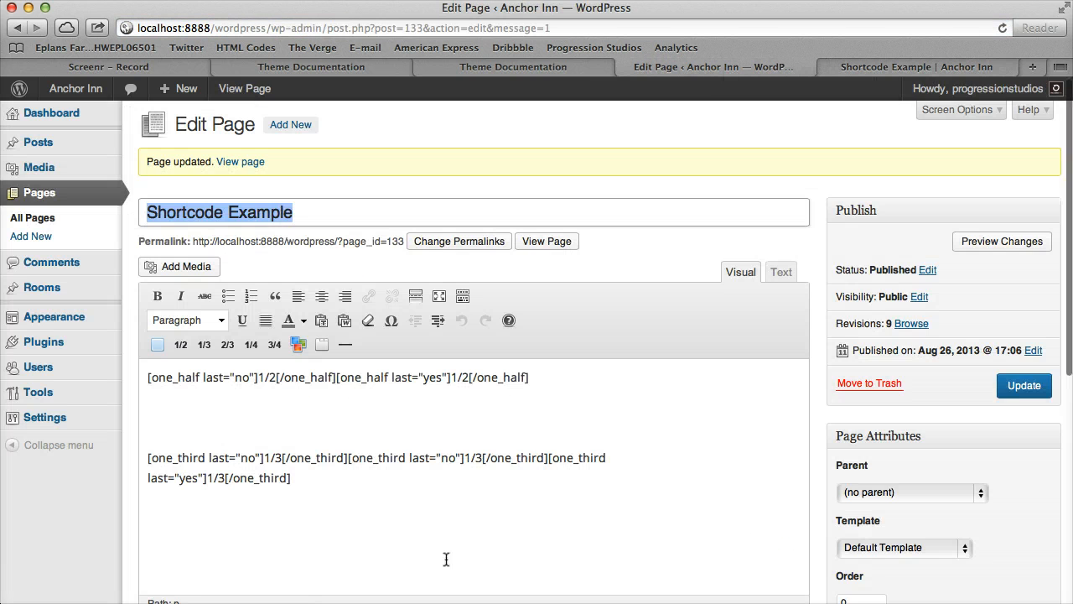
- Insert a one_fourth shortcode followed by a three_fourth shortcode below the one-third columns
scroll(444, 539, "down", 5)
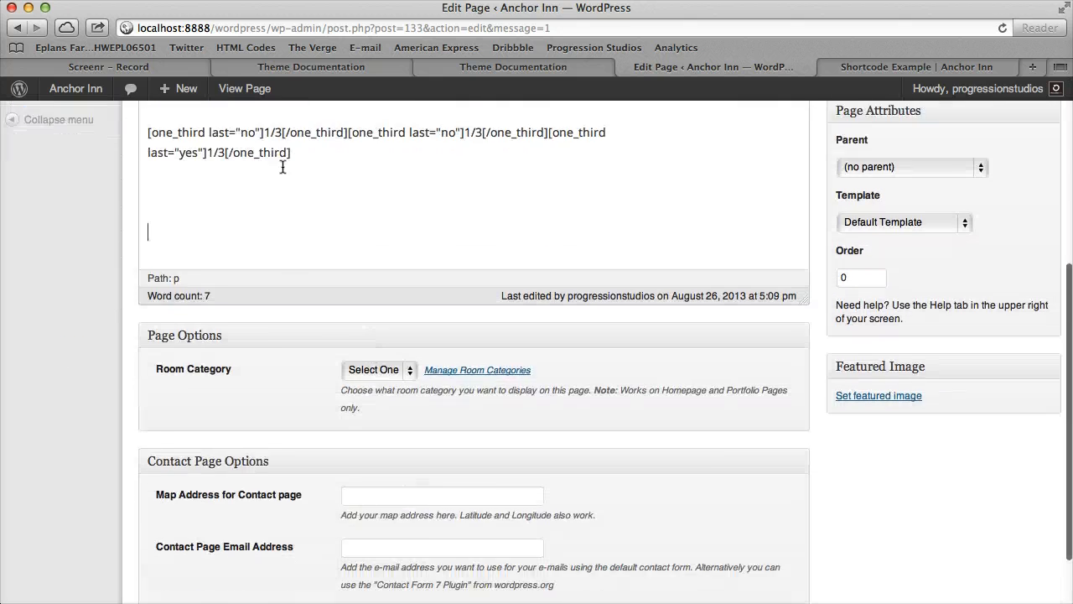
scroll(283, 166, "up", 4)
left_click(252, 287)
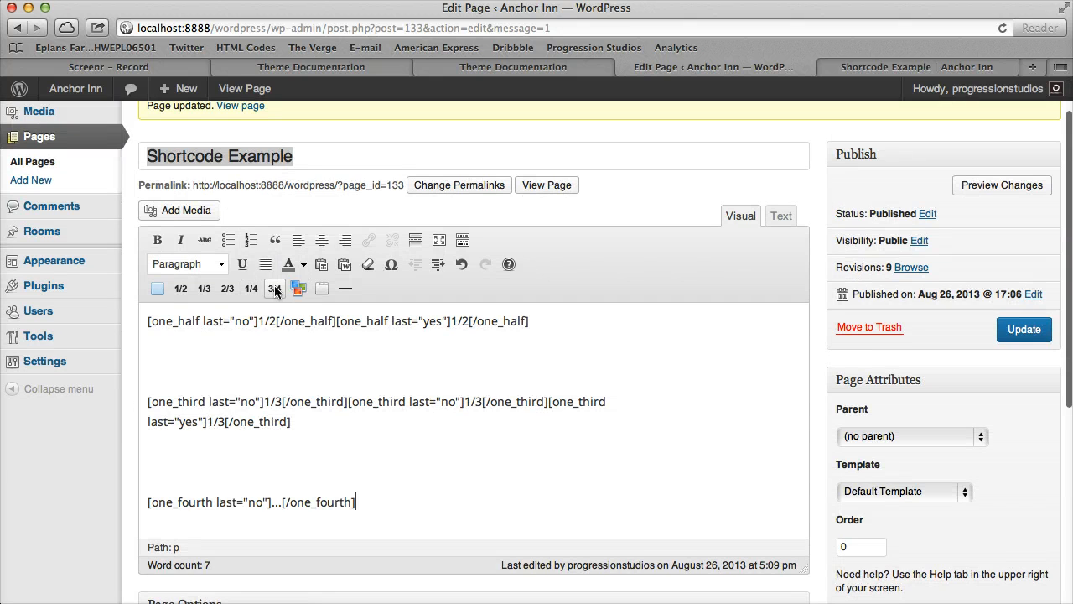
left_click(275, 287)
- Replace the placeholder dots with 3/4 in the three_fourth shortcode and 1/4 in the one_fourth shortcode
type("3/4")
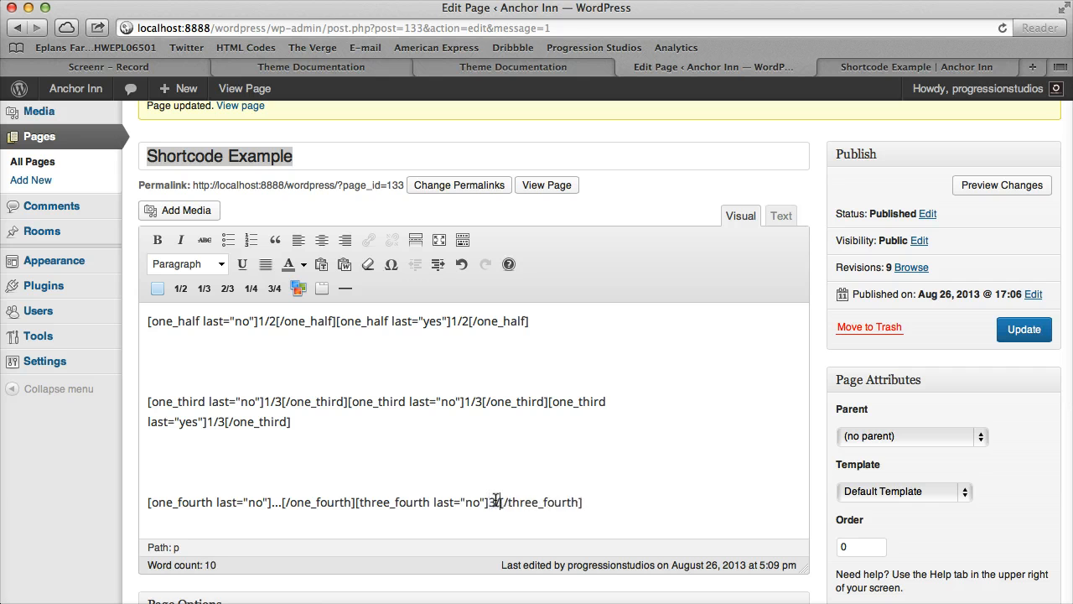
left_click(281, 501)
key("BackSpace")
key("BackSpace")
key("BackSpace")
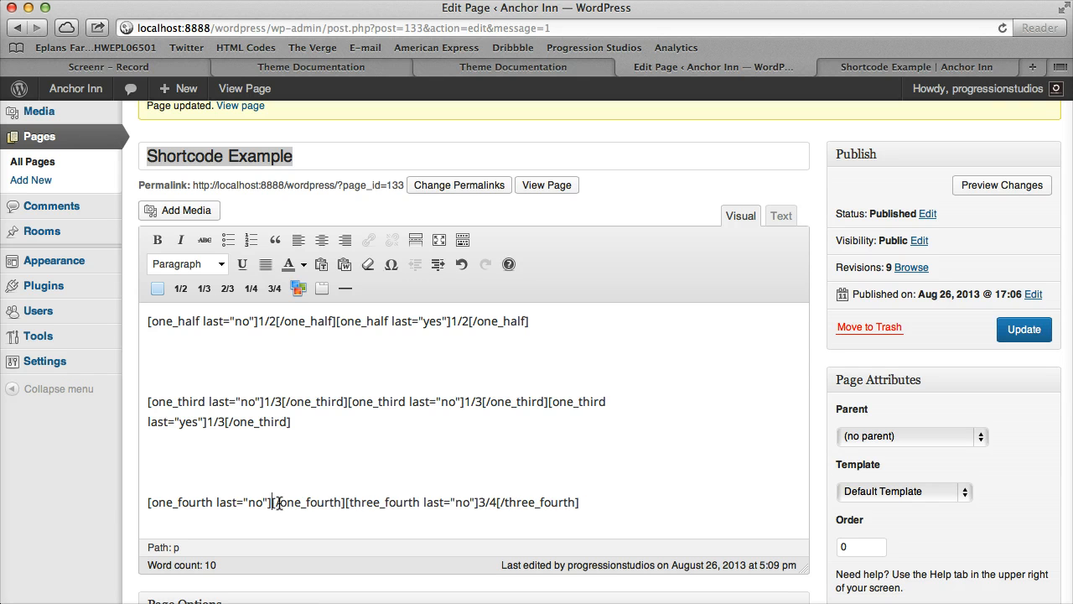
type("1/4")
- Set the three_fourth shortcode's last attribute to yes and update the page
double_click(475, 500)
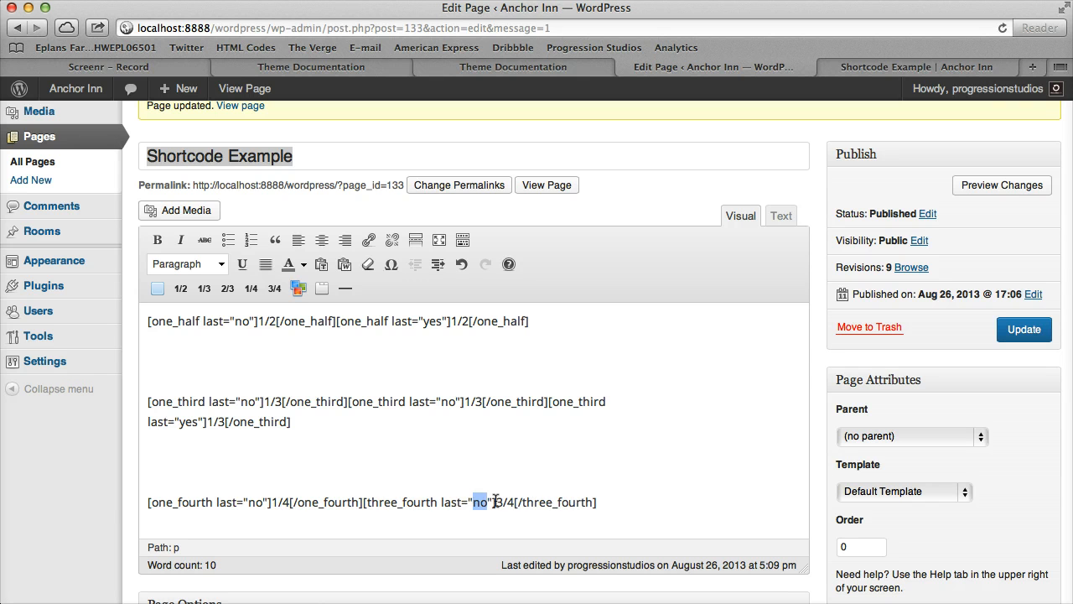
type("yes")
left_click(1025, 330)
- Reload the live Shortcode Example page to check the one-fourth and three-fourths columns
left_click(960, 66)
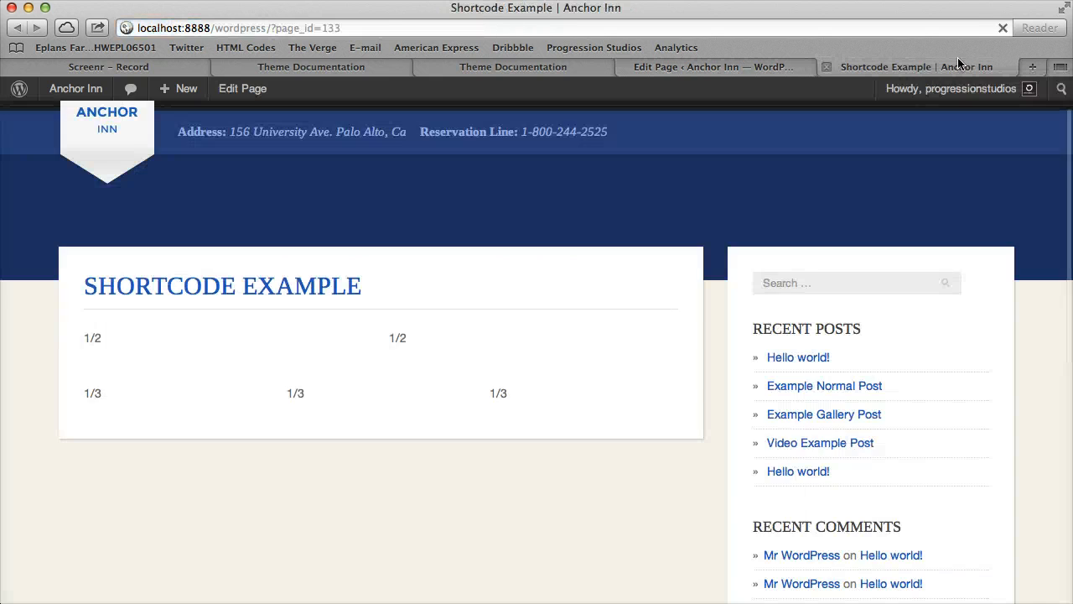
key("super+r")
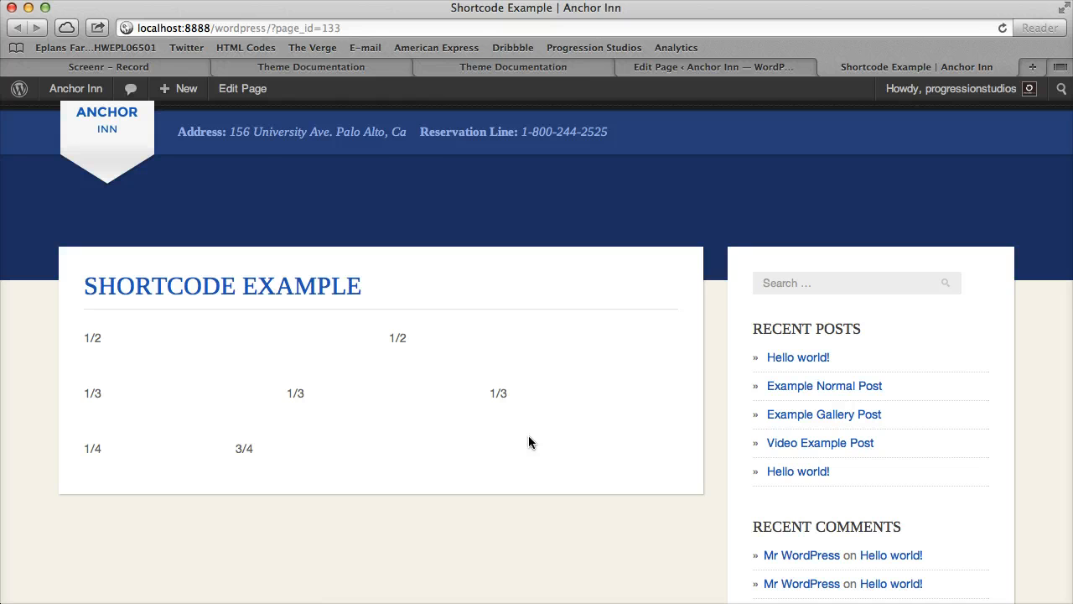
scroll(530, 438, "up", 2)
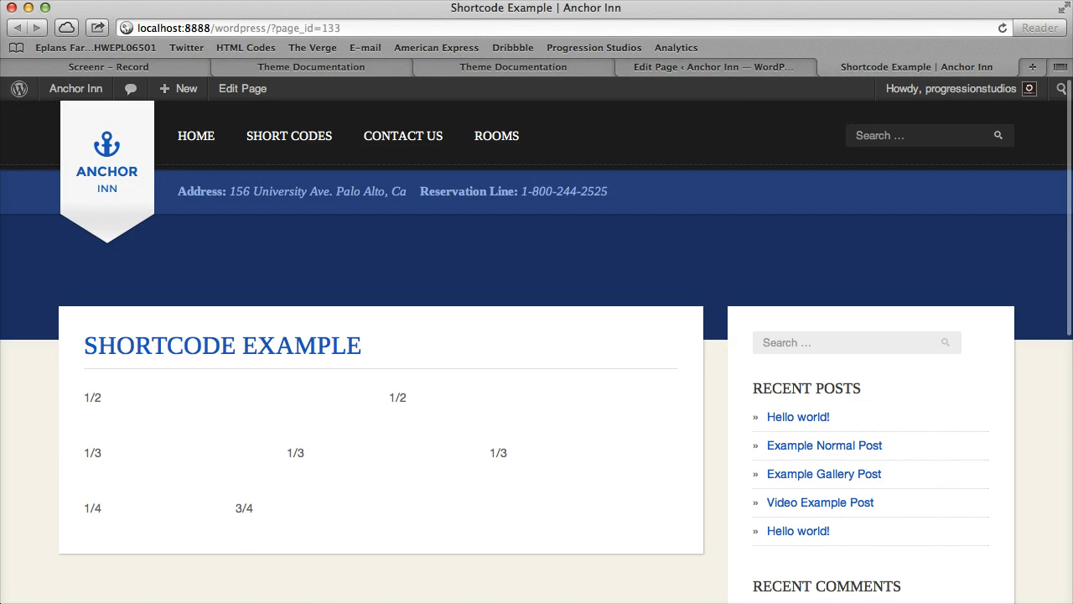